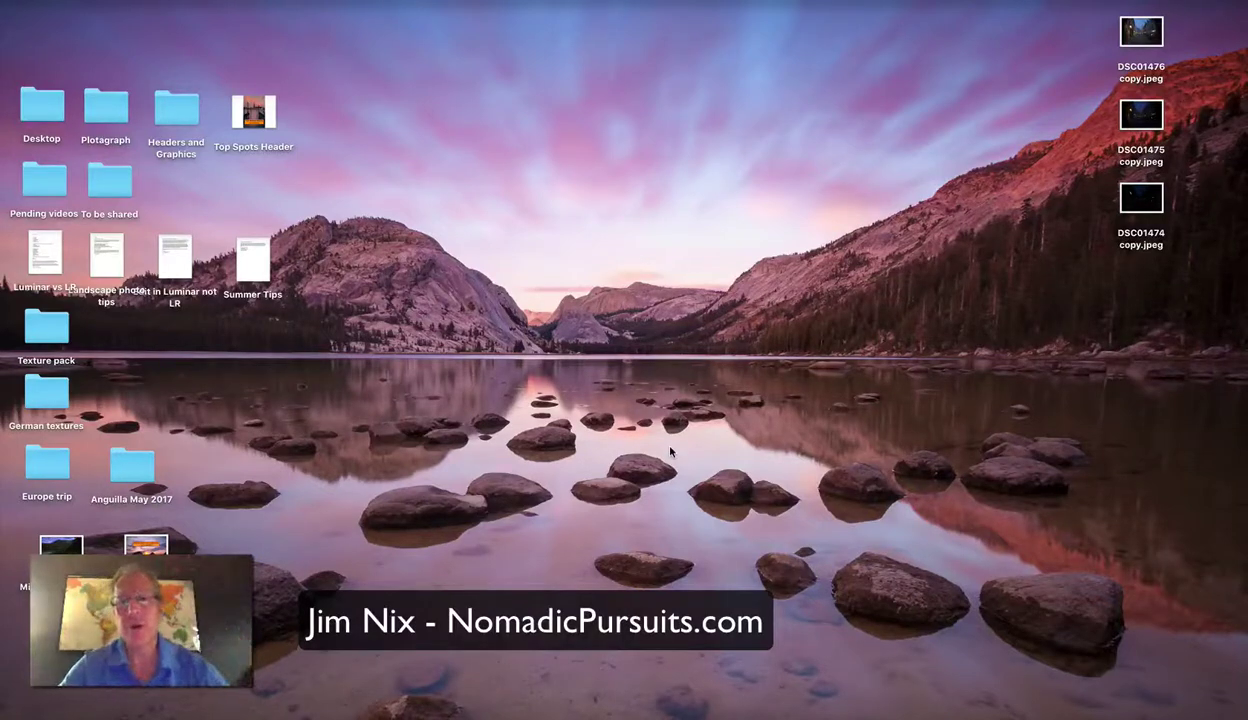
Select the three DSC01474–01476 bracketed JPEGs and drop them onto Aurora HDR for merging.
left_click_drag(1092, 5, 1160, 248)
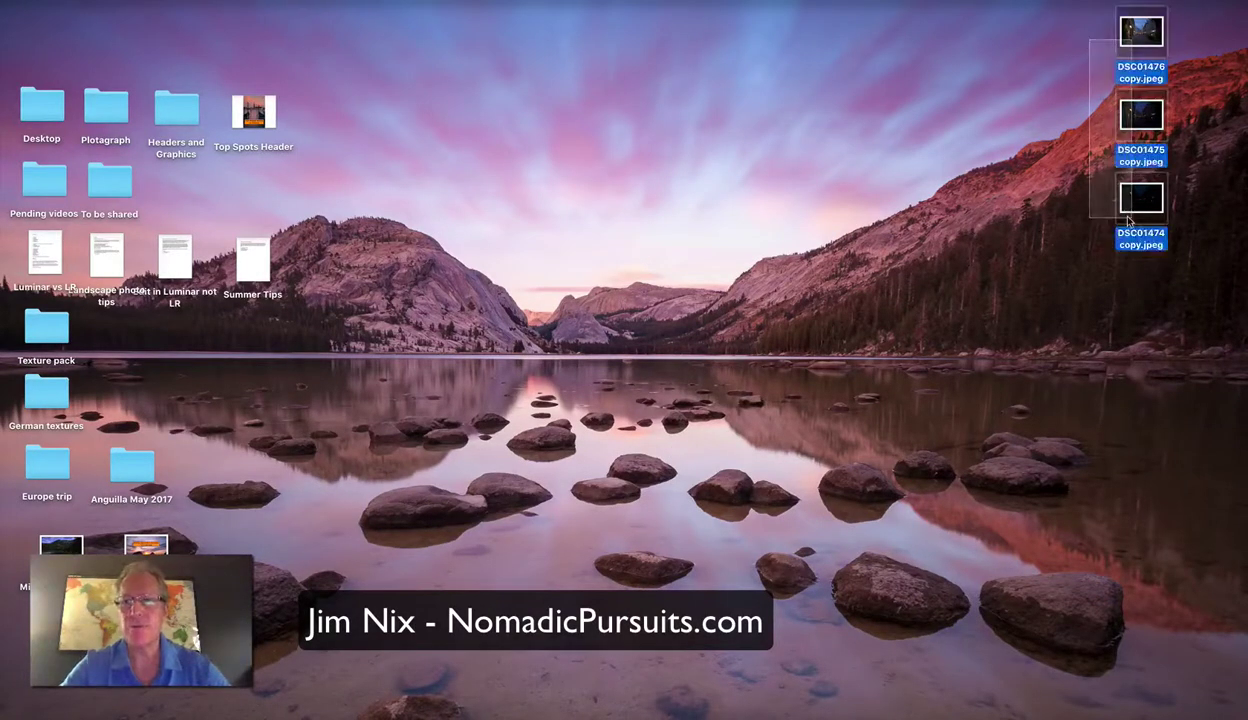
left_click_drag(1141, 140, 970, 690)
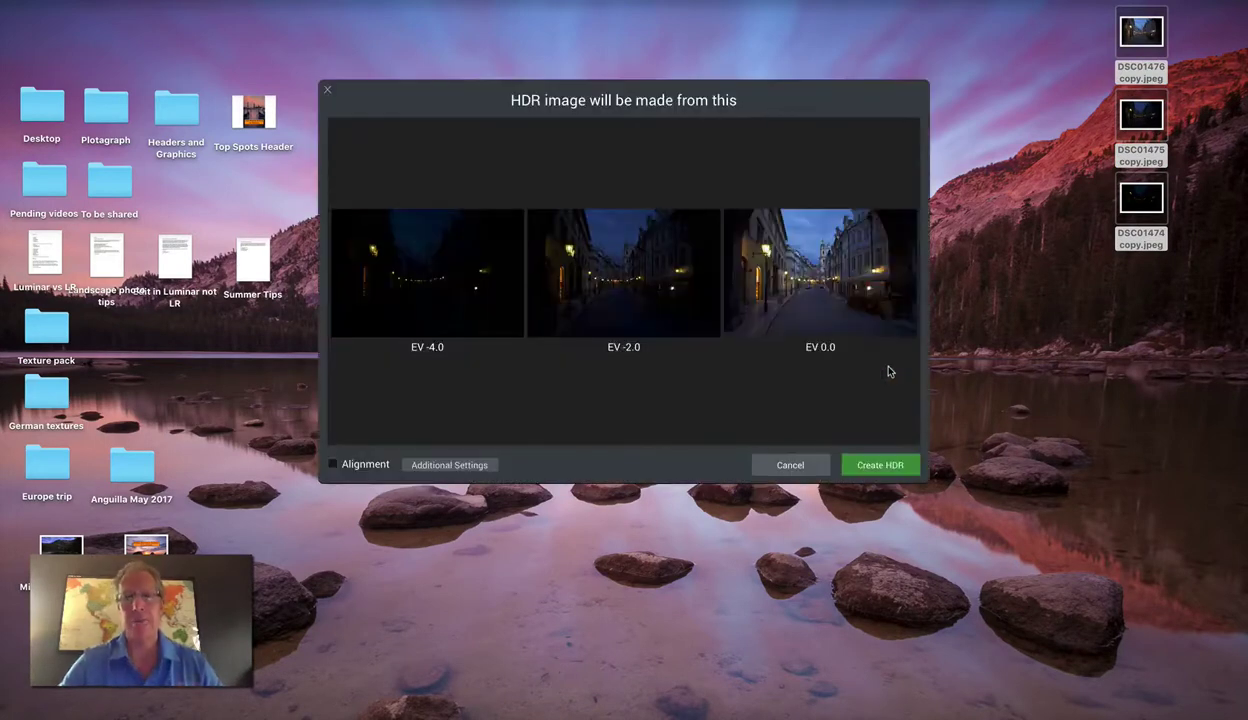
Create the HDR from the three brackets with Ghosts Reduction switched on.
left_click(447, 465)
left_click(324, 320)
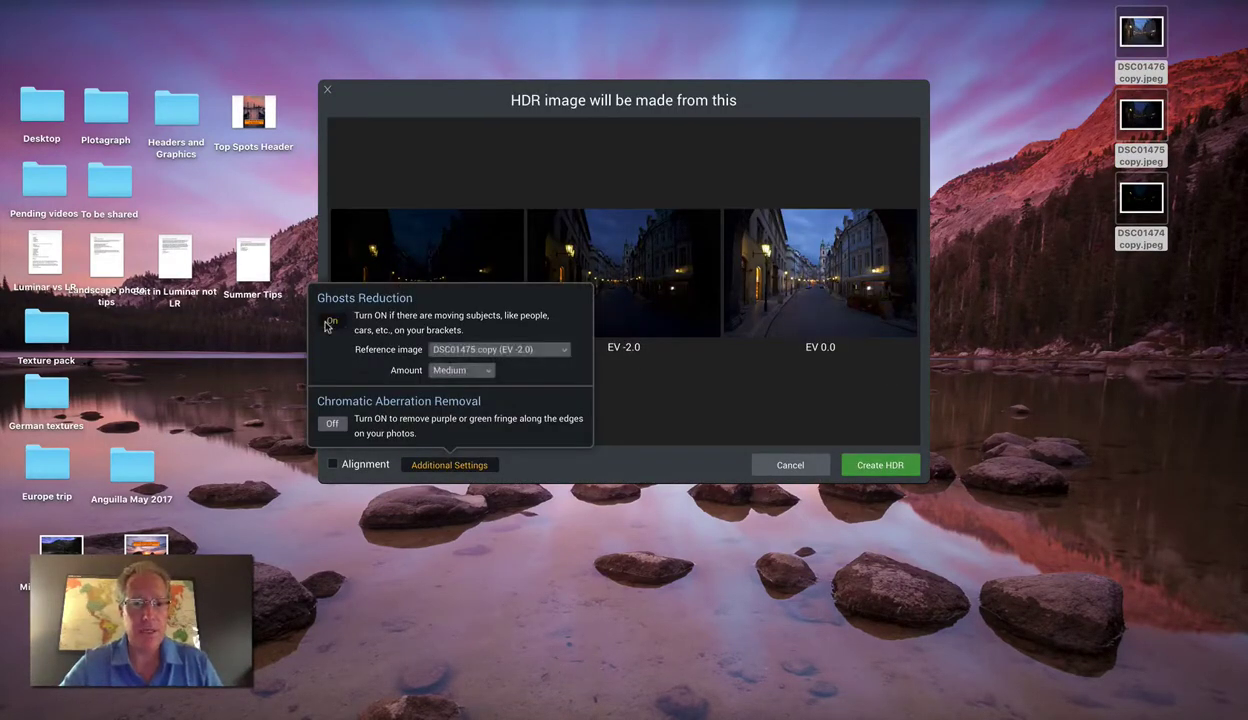
left_click(662, 367)
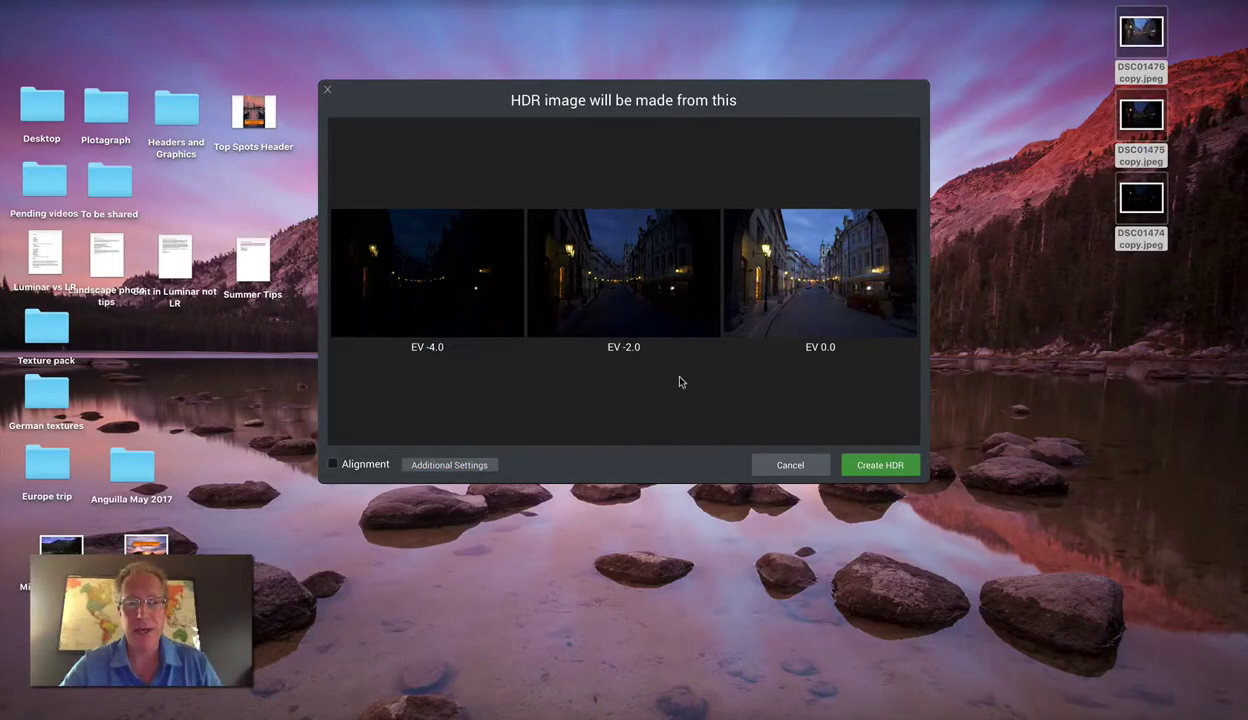
left_click(880, 466)
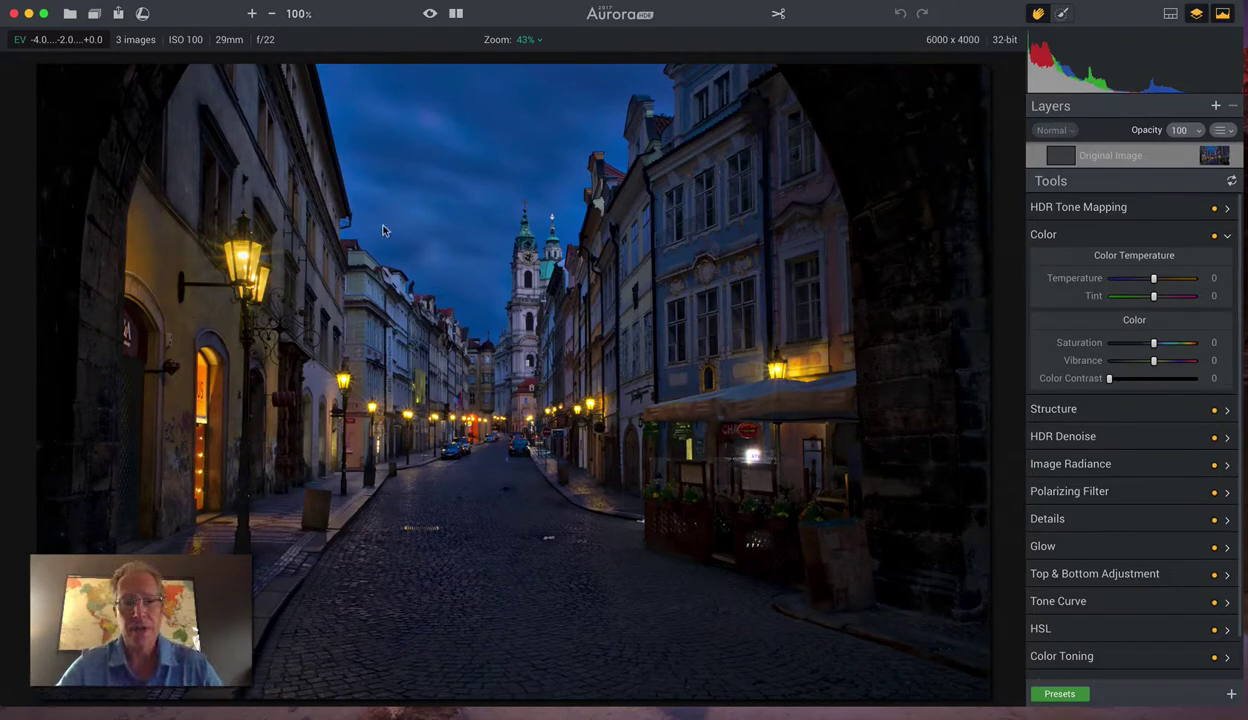
Check the before/after view, then set HDR Denoise to Amount +33 and Smooth +19.
left_click(455, 14)
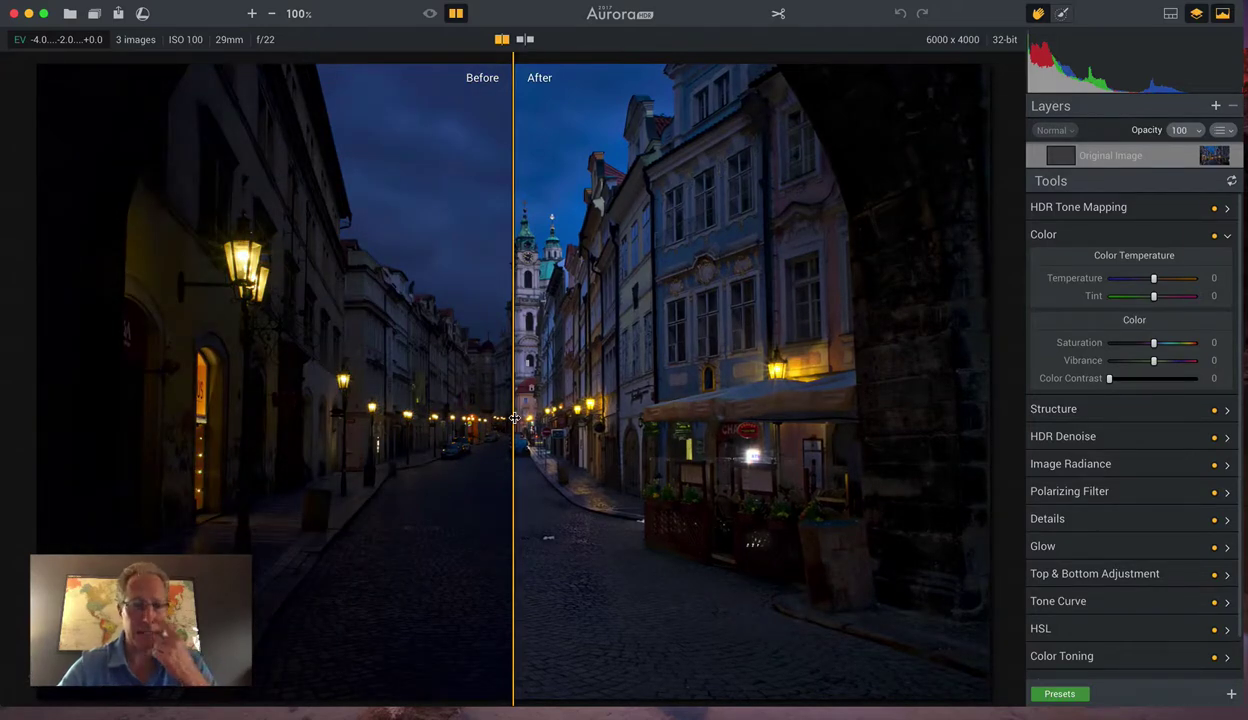
left_click(453, 15)
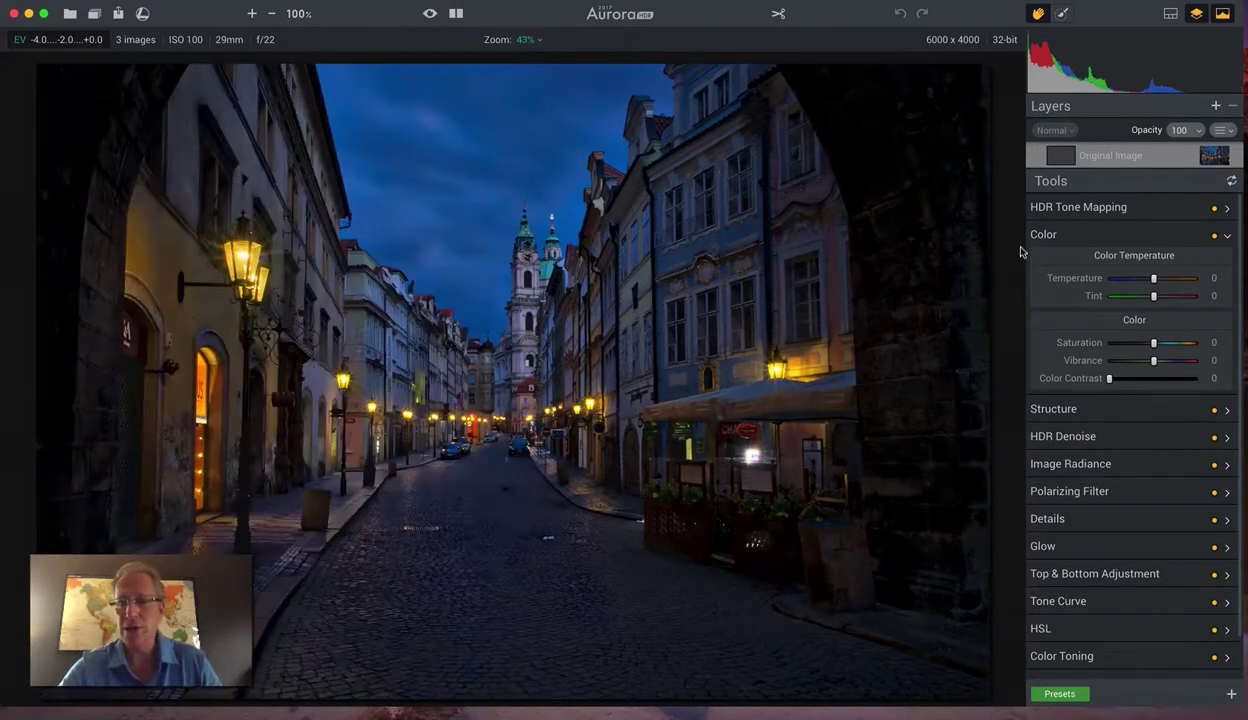
left_click(1134, 436)
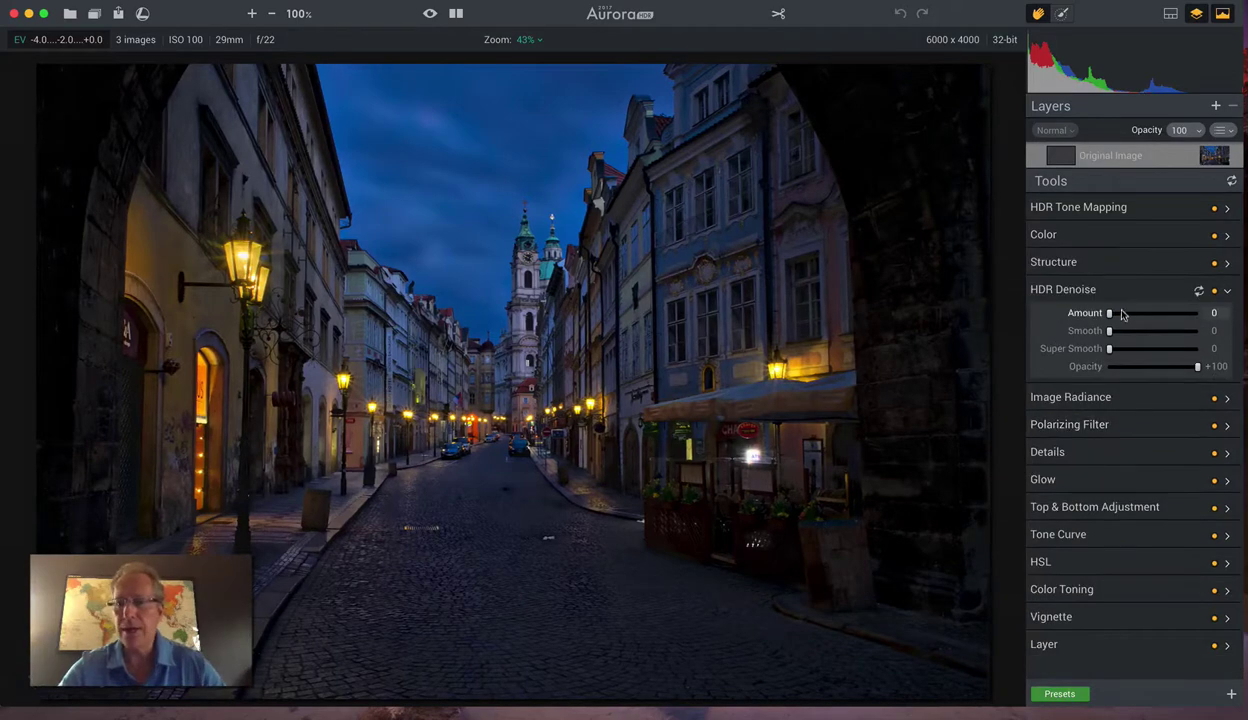
mouse_move(1109, 313)
left_mouse_down()
mouse_move(1135, 313)
mouse_move(1115, 331)
mouse_move(1138, 313)
mouse_move(1126, 331)
left_mouse_up()
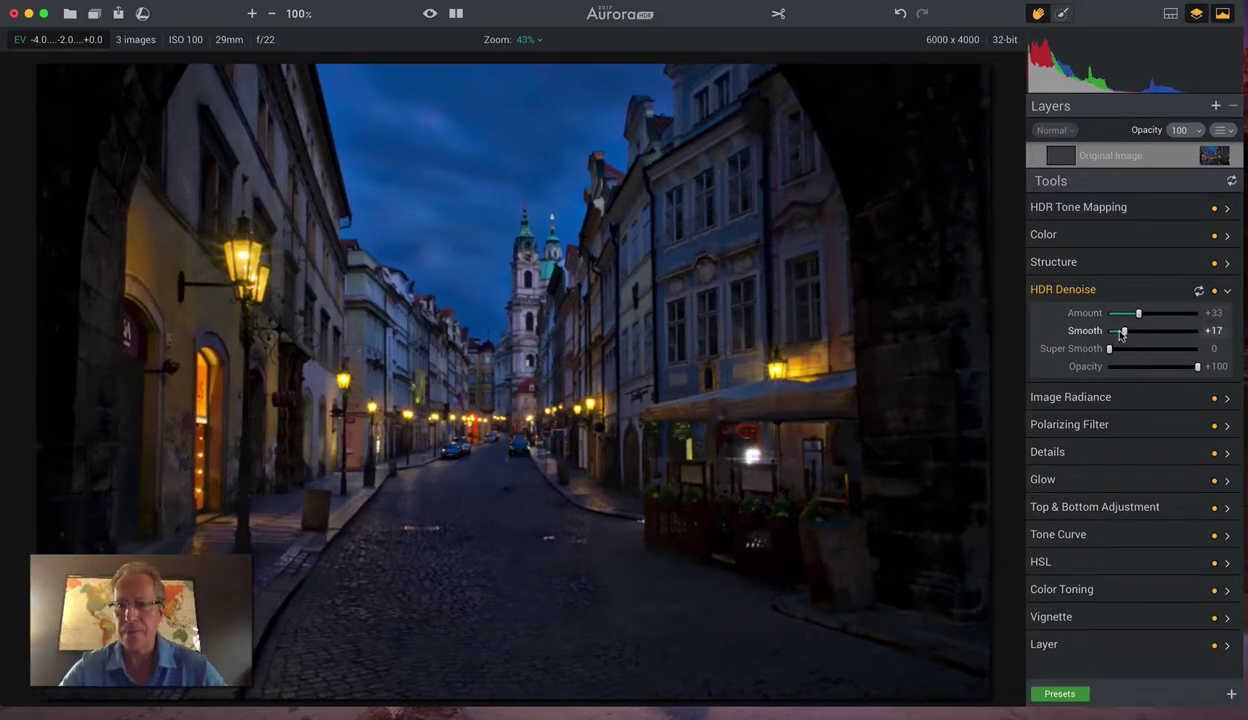
Paint a brush mask over the sky with a smaller brush at 100 opacity.
left_click(1062, 13)
key("bracketleft")
key("bracketleft")
key("bracketleft")
key("bracketleft")
key("bracketleft")
key("bracketleft")
key("bracketleft")
key("bracketleft")
key("bracketleft")
key("bracketleft")
key("bracketleft")
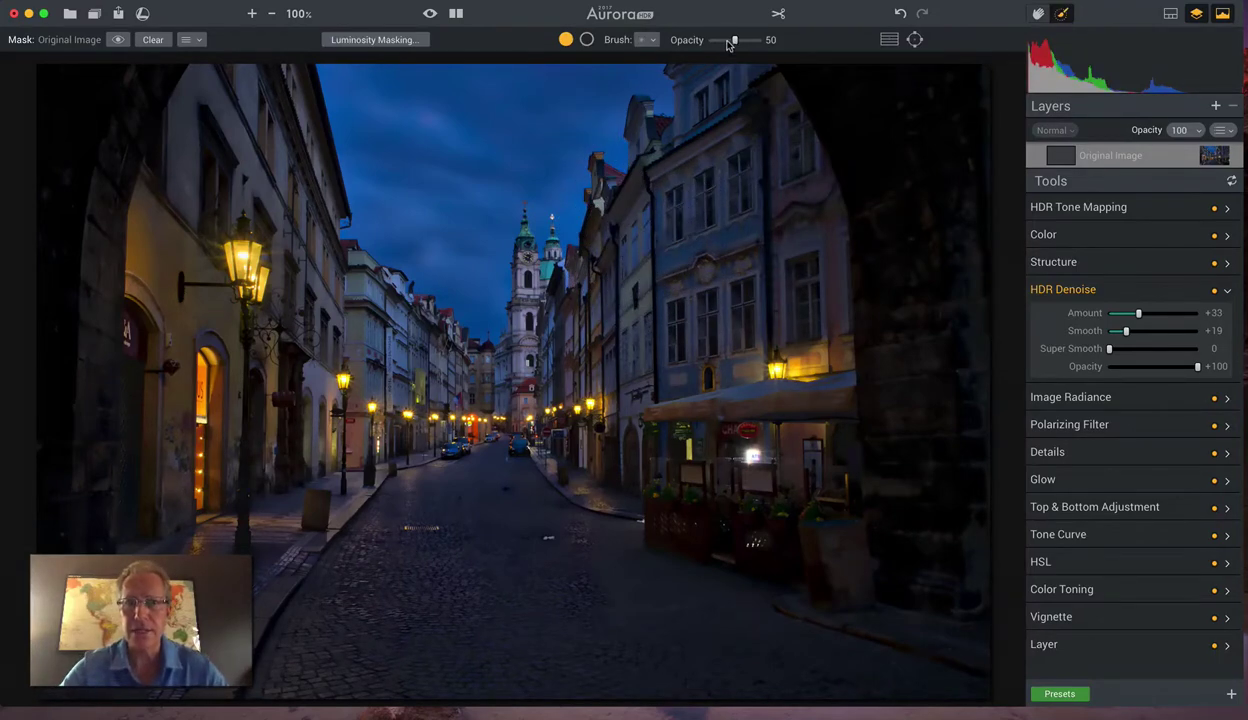
left_click_drag(735, 40, 762, 40)
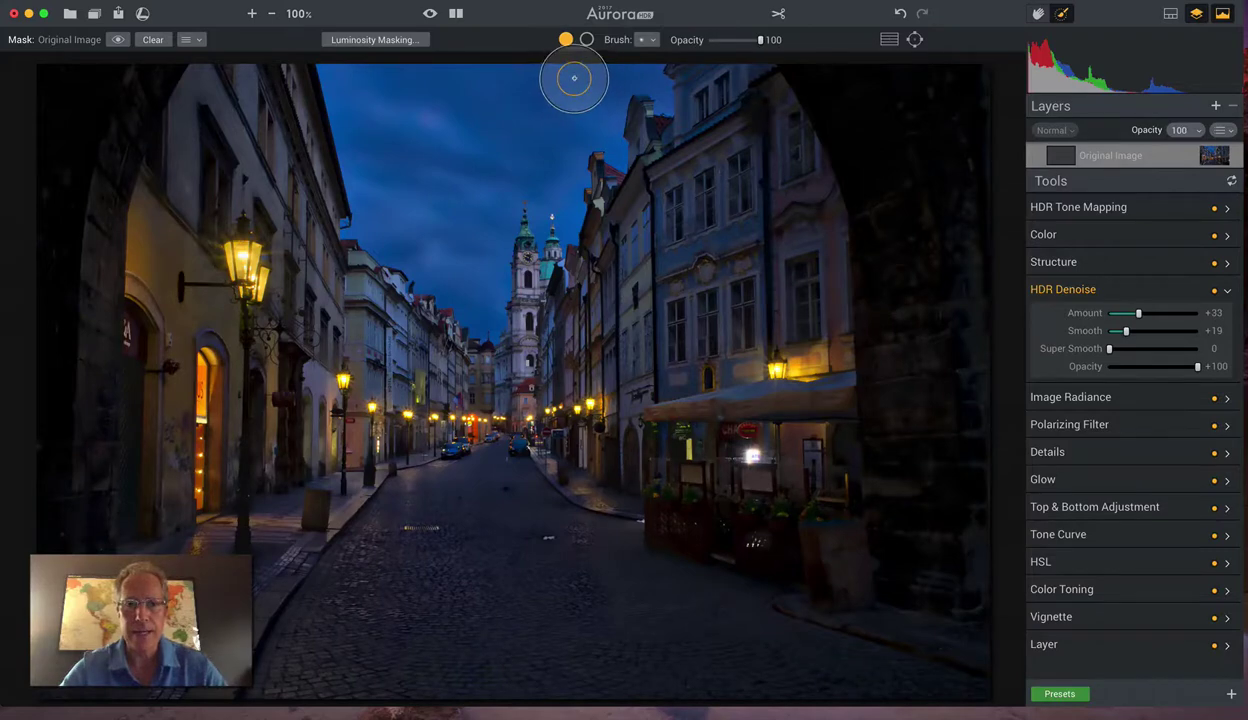
left_click_drag(577, 78, 549, 112)
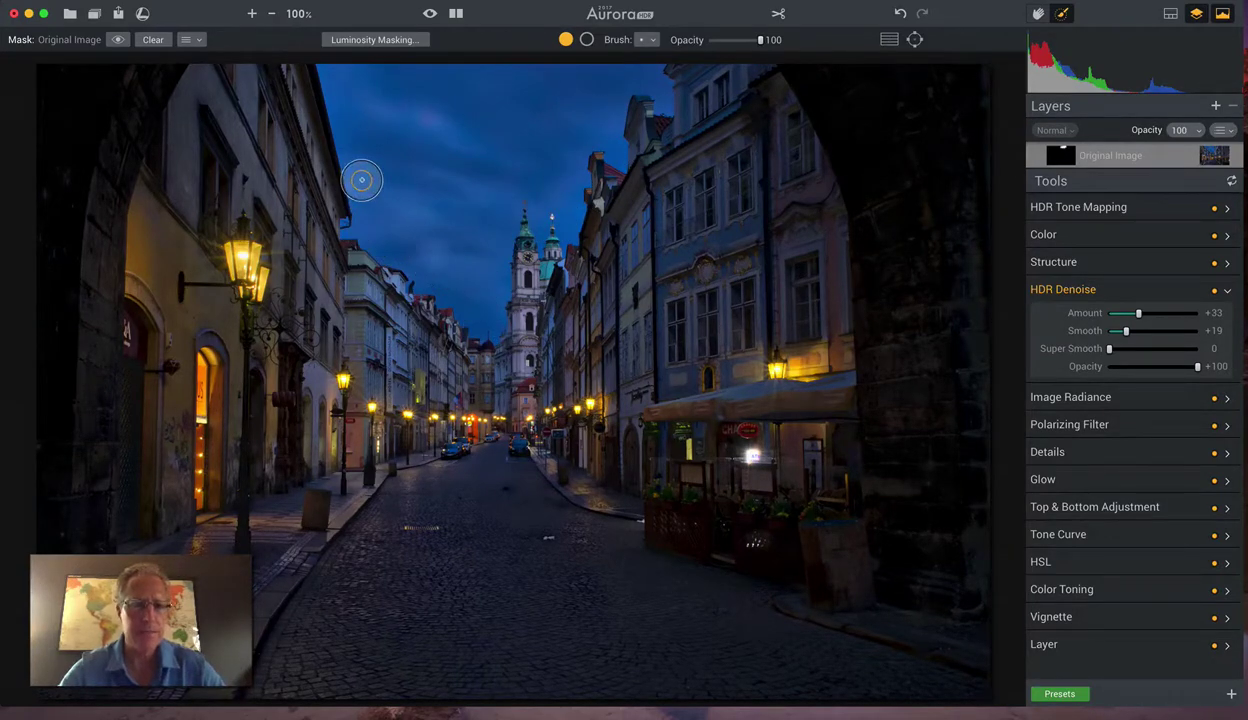
mouse_move(355, 95)
left_mouse_down()
mouse_move(479, 94)
mouse_move(429, 149)
mouse_move(459, 146)
mouse_move(404, 197)
mouse_move(366, 115)
mouse_move(426, 188)
left_mouse_up()
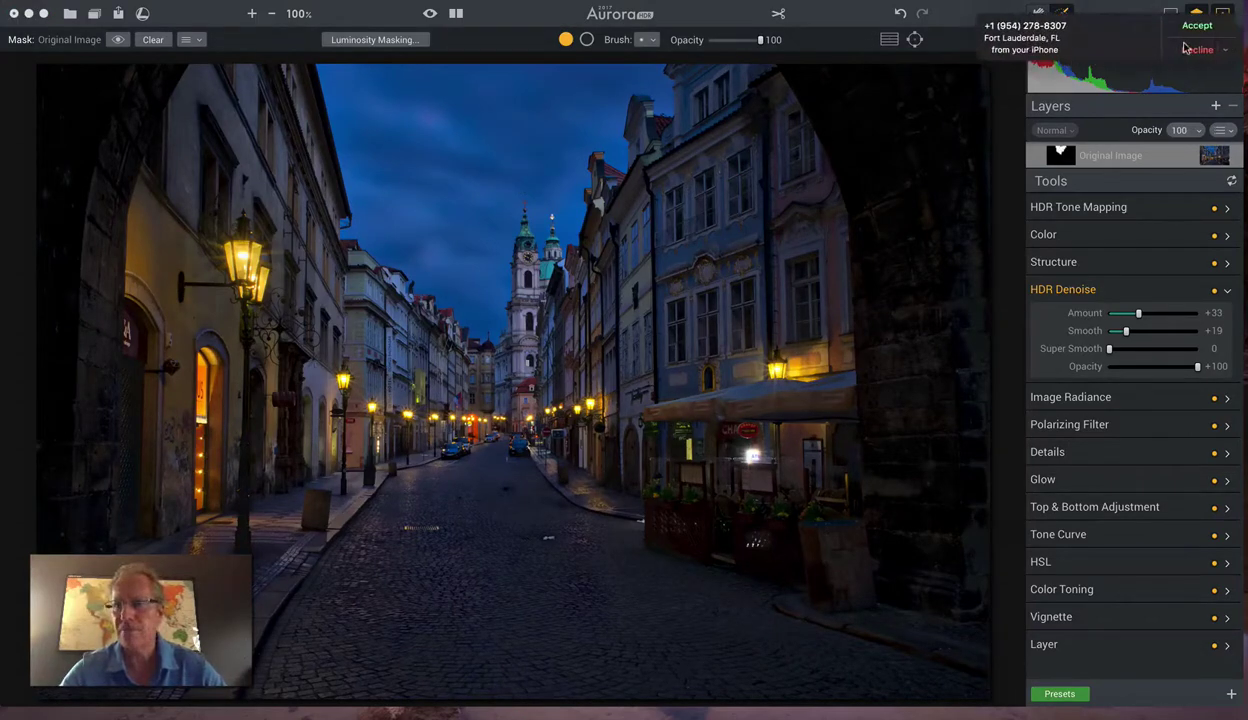
Preview the sky mask as a red overlay, hide it, and show the before/after split.
left_click(1155, 47)
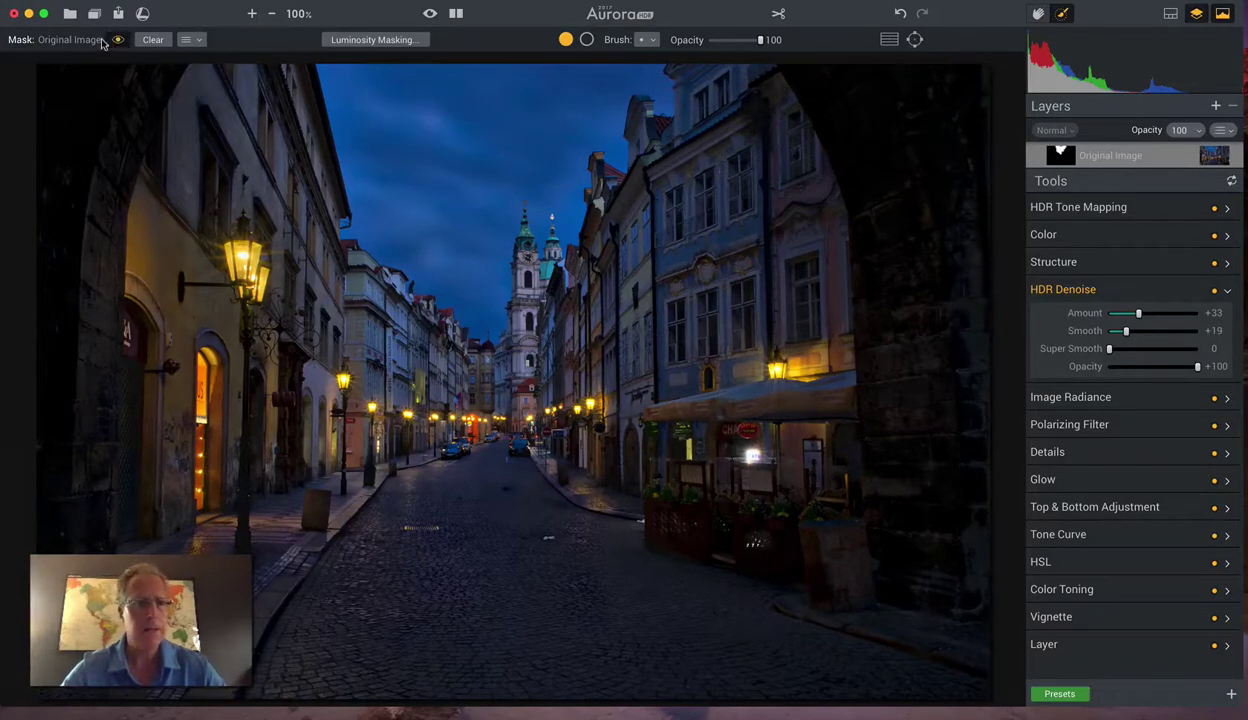
left_click(118, 40)
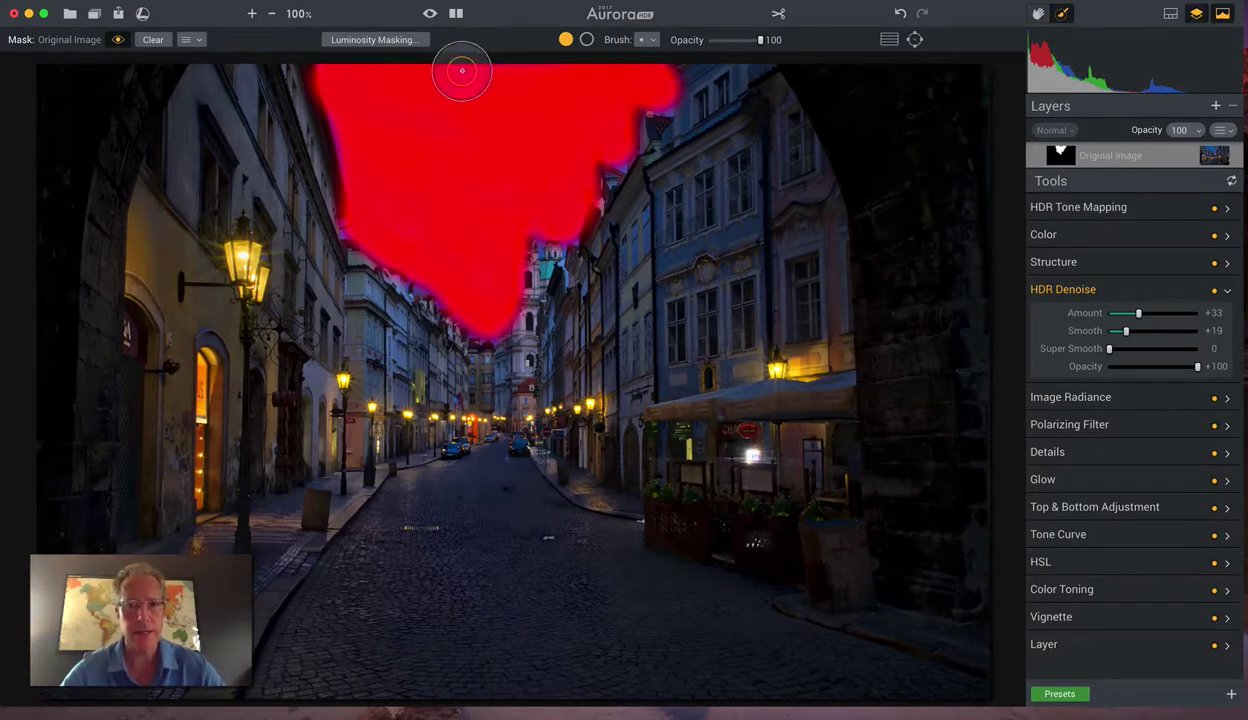
left_click(118, 40)
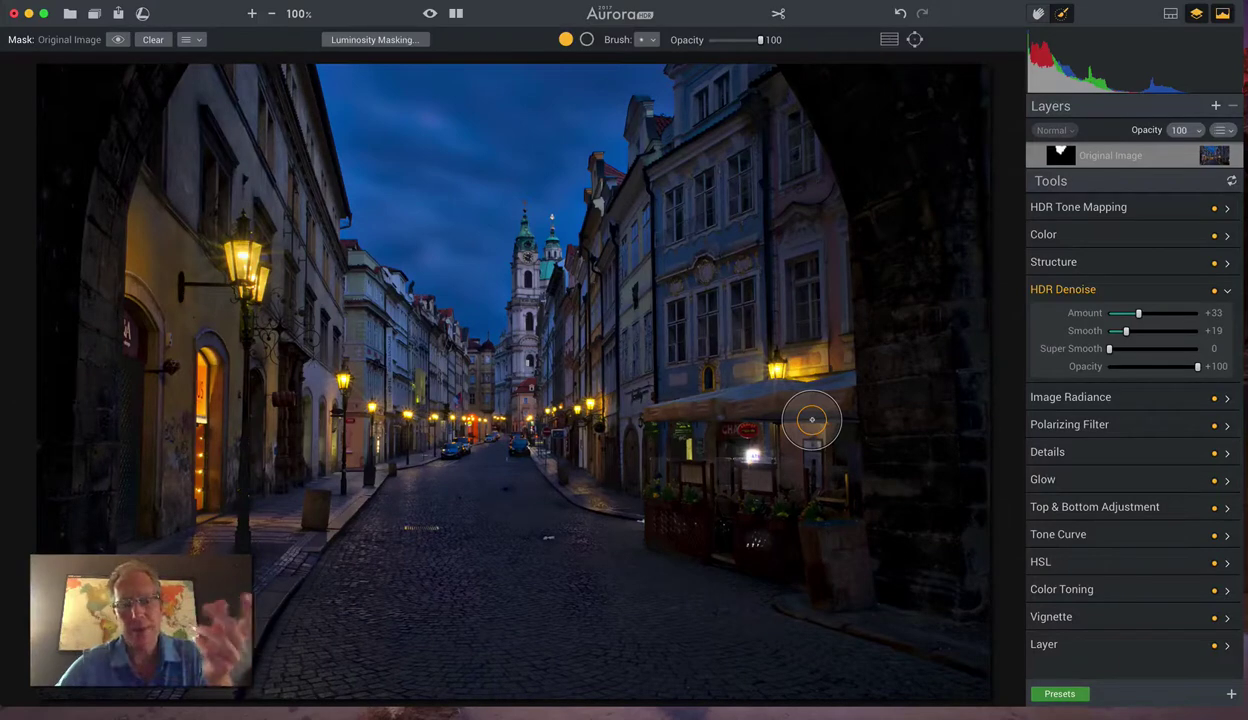
left_click(450, 15)
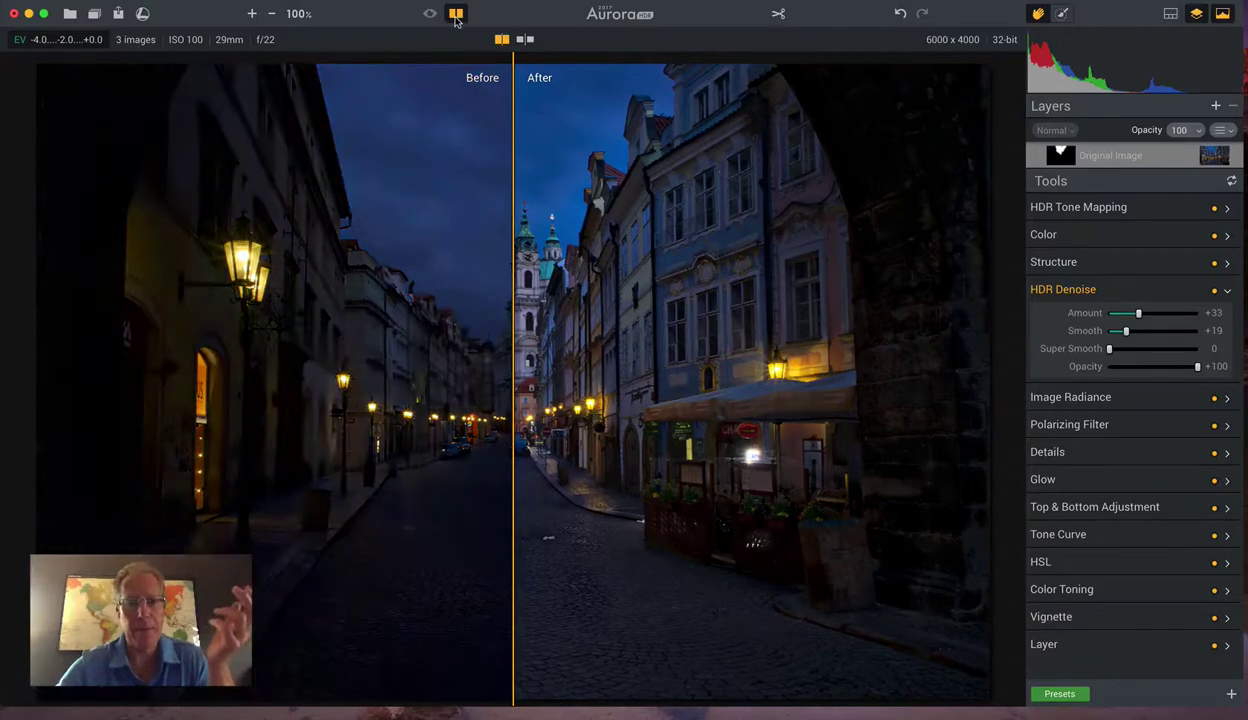
Turn off the split view and send the HDR image to Luminar as DSC01475 copy_HDR_edit.tiff.
left_click(455, 15)
left_click(141, 14)
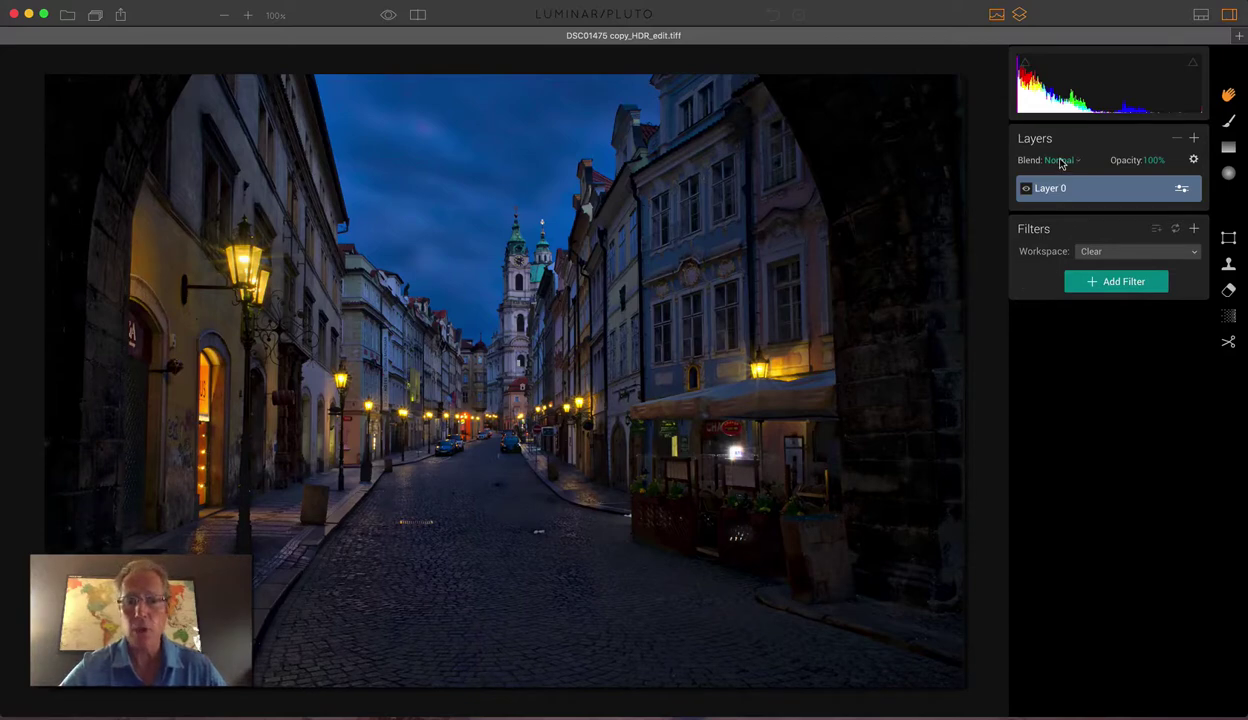
Apply the Cityscapes preset My City of Ruins from the Luminar presets strip.
left_click(1165, 14)
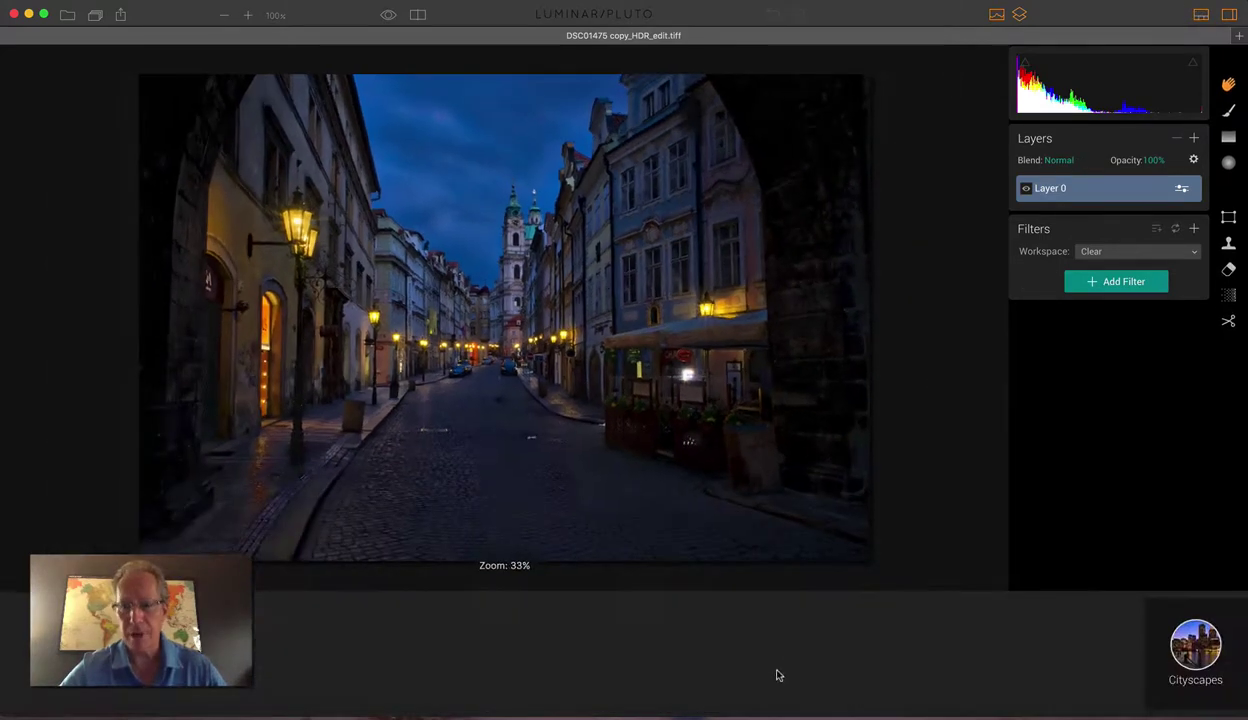
scroll(806, 655, "right", 15)
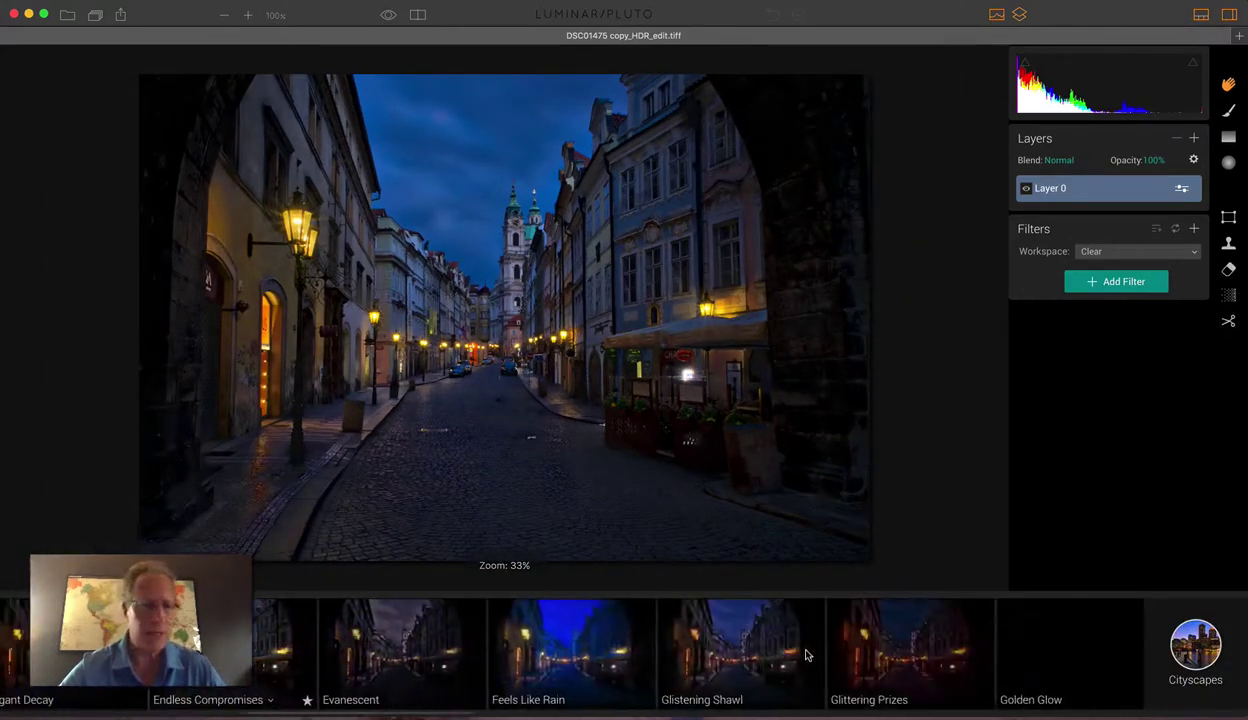
scroll(806, 655, "right", 8)
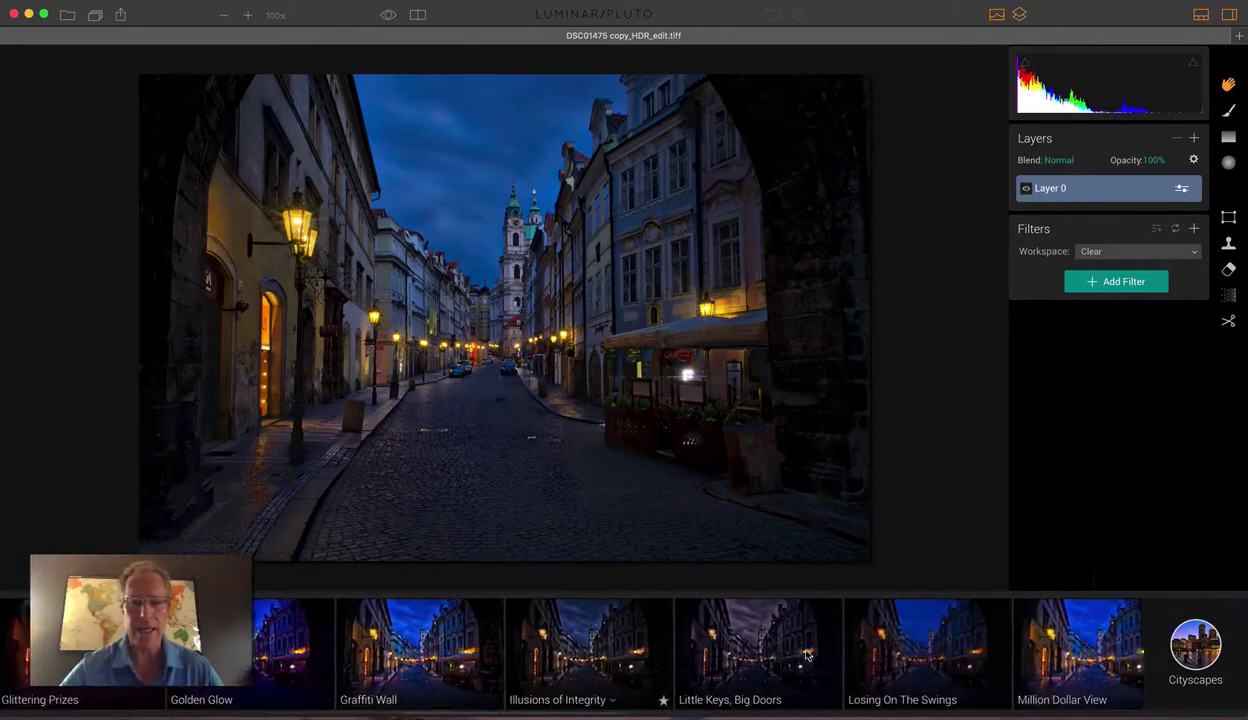
scroll(806, 655, "right", 6)
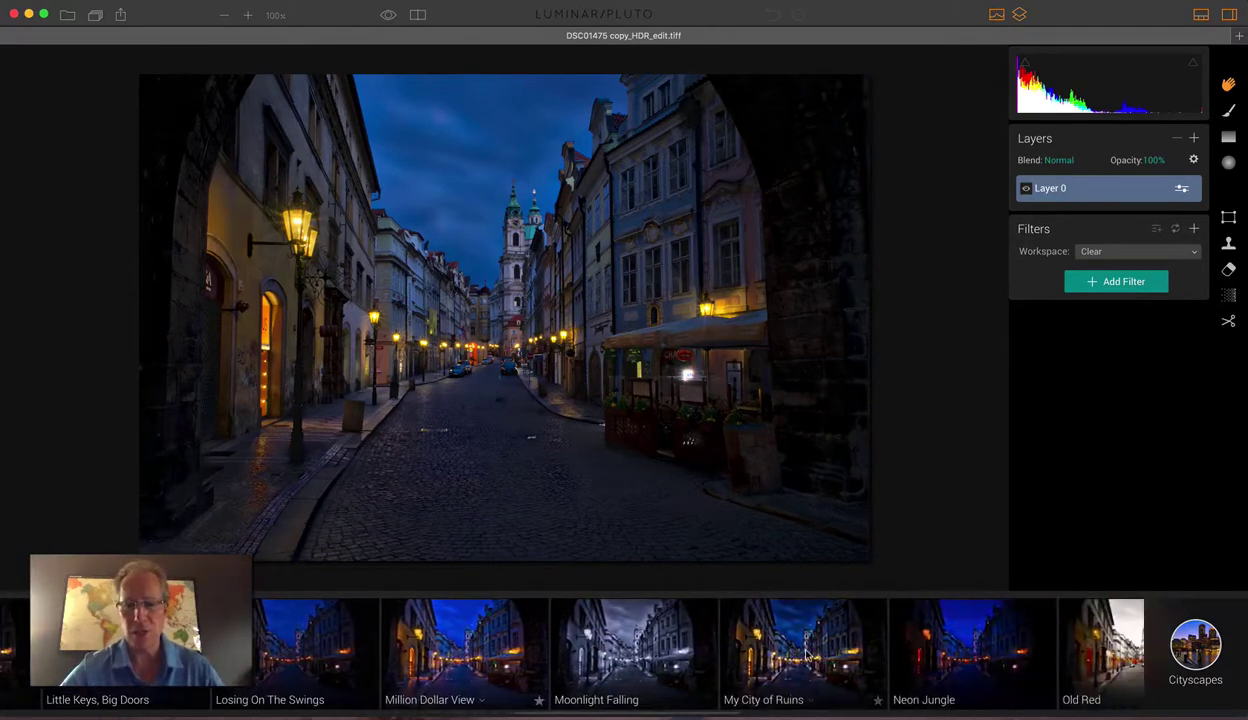
left_click(806, 655)
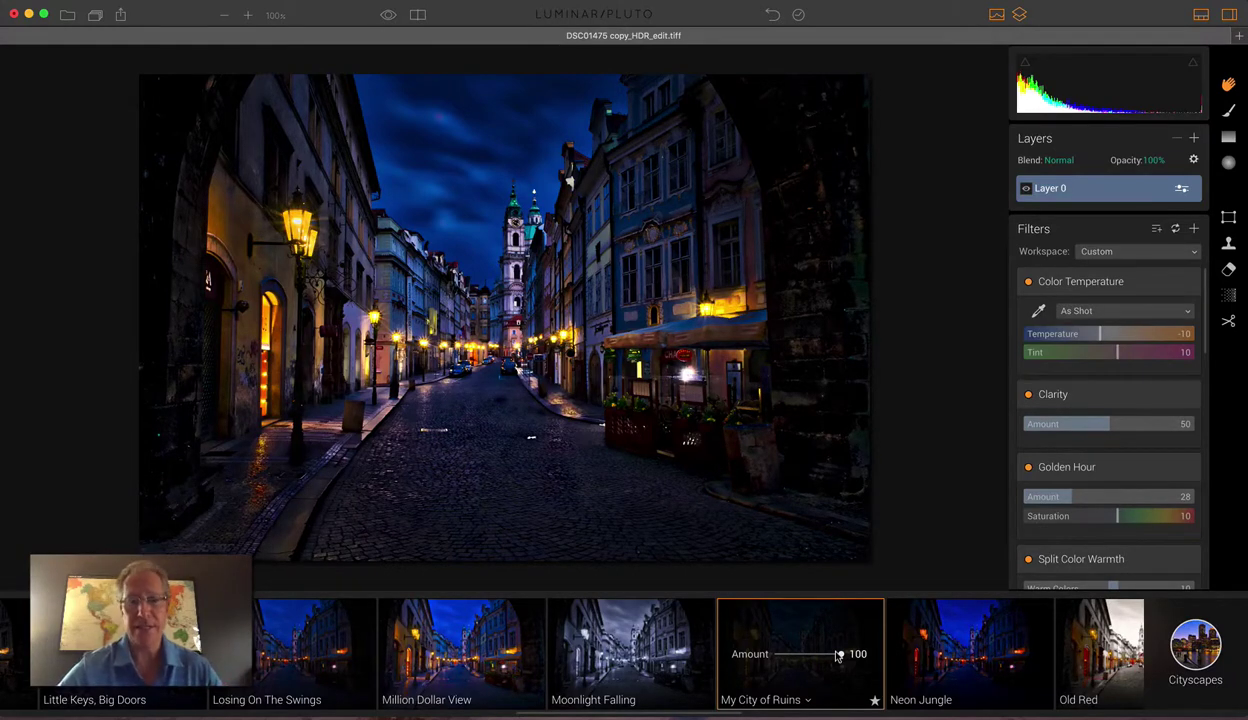
Lower the preset Amount to about 50 and start brushing a mask on Layer 0.
left_click_drag(838, 655, 806, 656)
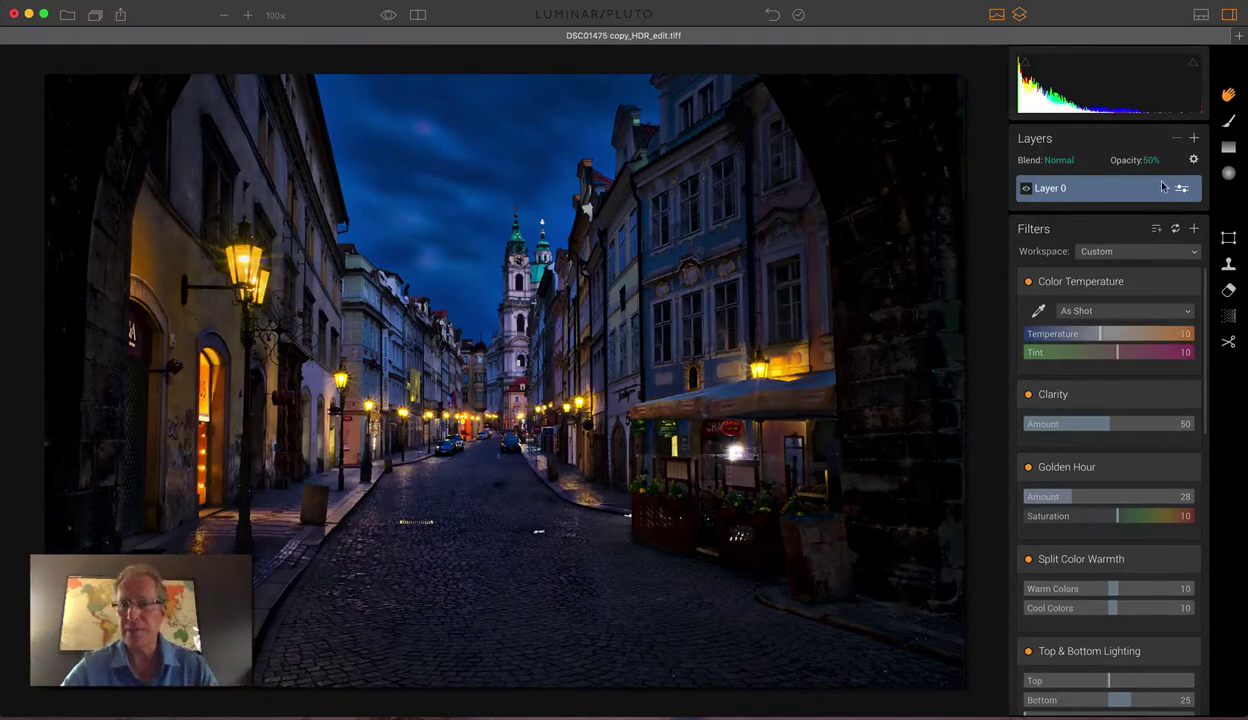
left_click(1228, 121)
left_click(743, 58)
Set brush opacity to 100% and size 136, then paint the right and left building facades.
left_click_drag(744, 82, 792, 82)
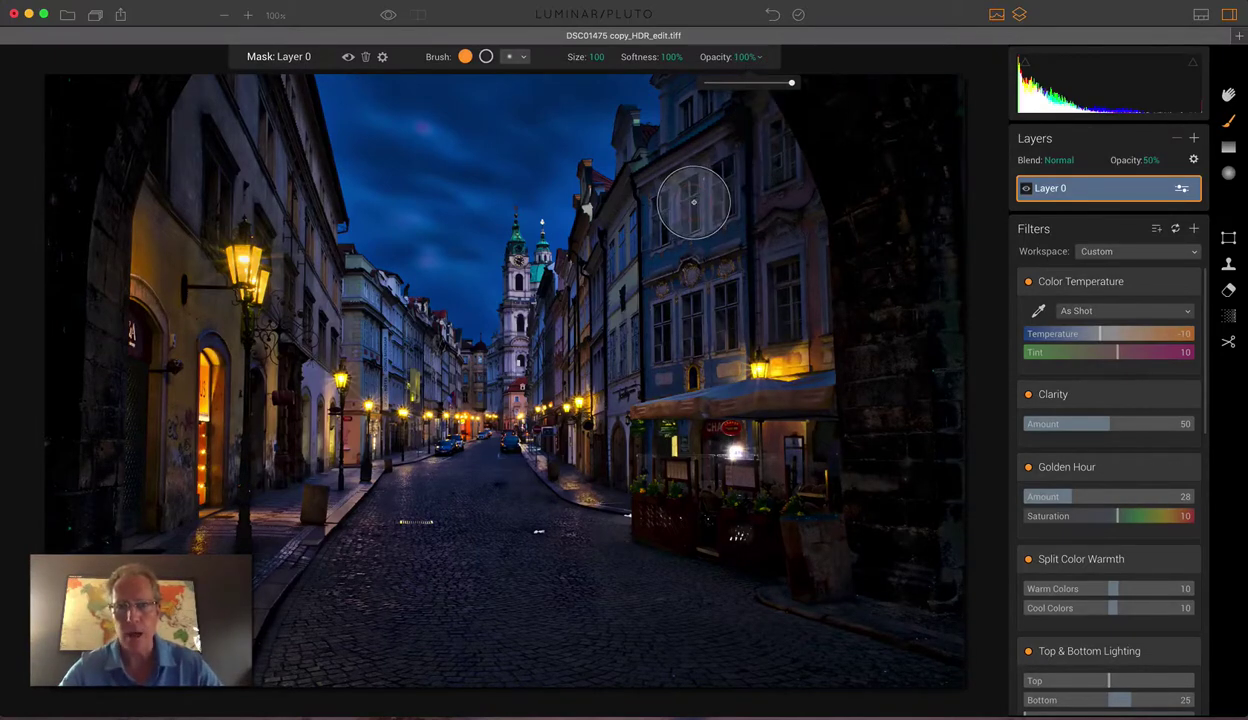
key("bracketright")
key("bracketright")
key("bracketright")
left_click(694, 202)
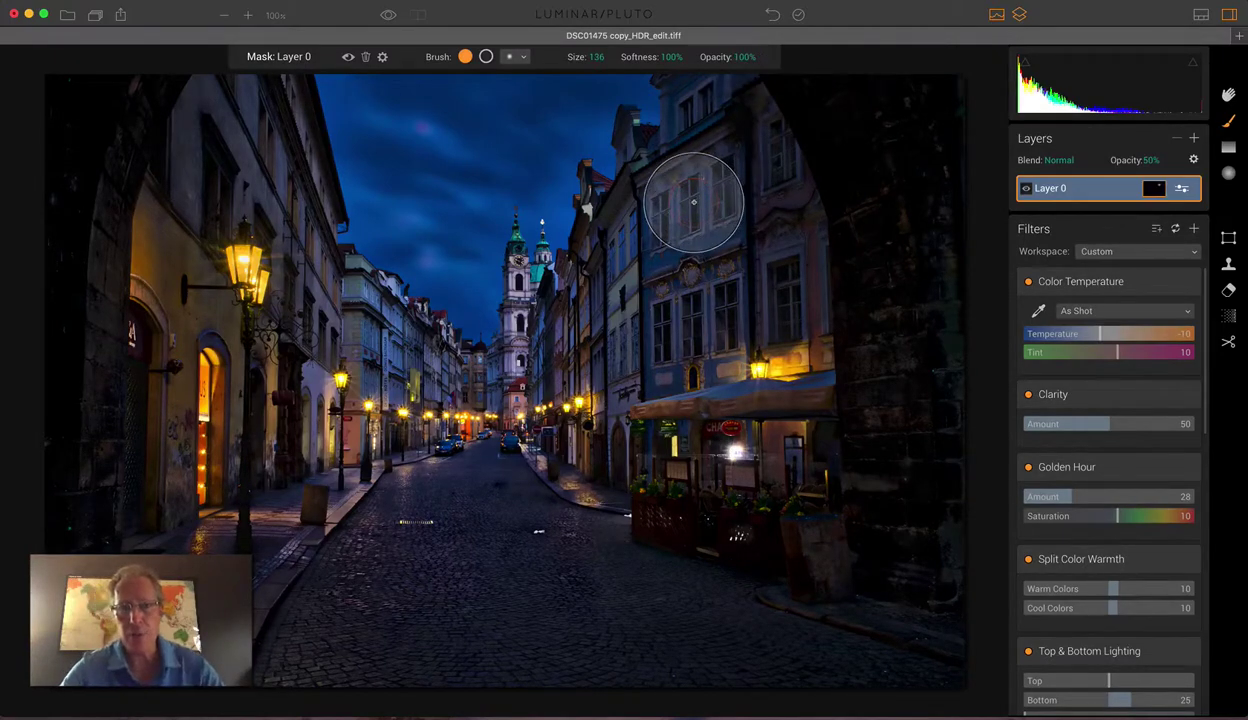
mouse_move(724, 216)
left_mouse_down()
mouse_move(714, 126)
mouse_move(762, 196)
mouse_move(777, 532)
mouse_move(798, 641)
mouse_move(879, 656)
mouse_move(754, 609)
mouse_move(691, 200)
mouse_move(642, 316)
mouse_move(639, 298)
mouse_move(560, 380)
mouse_move(566, 366)
mouse_move(666, 433)
mouse_move(652, 462)
mouse_move(762, 550)
mouse_move(752, 582)
left_mouse_up()
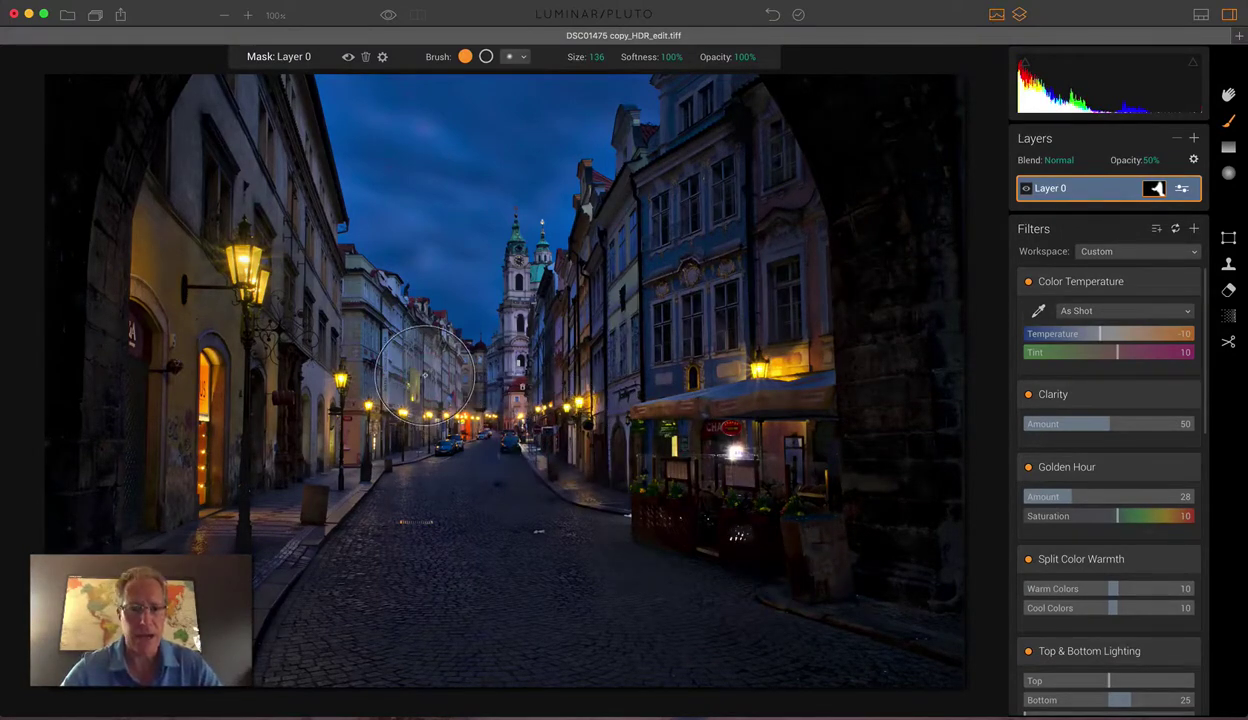
mouse_move(309, 263)
left_mouse_down()
mouse_move(246, 116)
mouse_move(199, 229)
mouse_move(185, 316)
mouse_move(260, 340)
mouse_move(278, 387)
mouse_move(180, 352)
left_mouse_up()
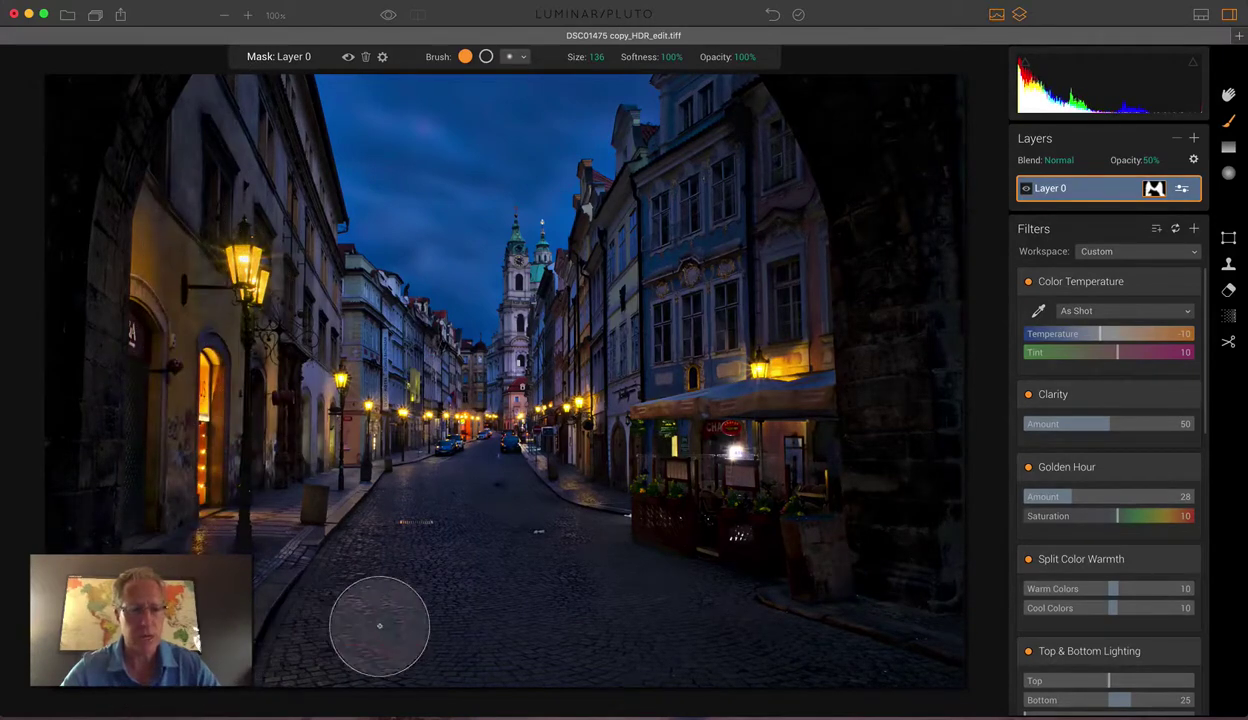
left_click(270, 437)
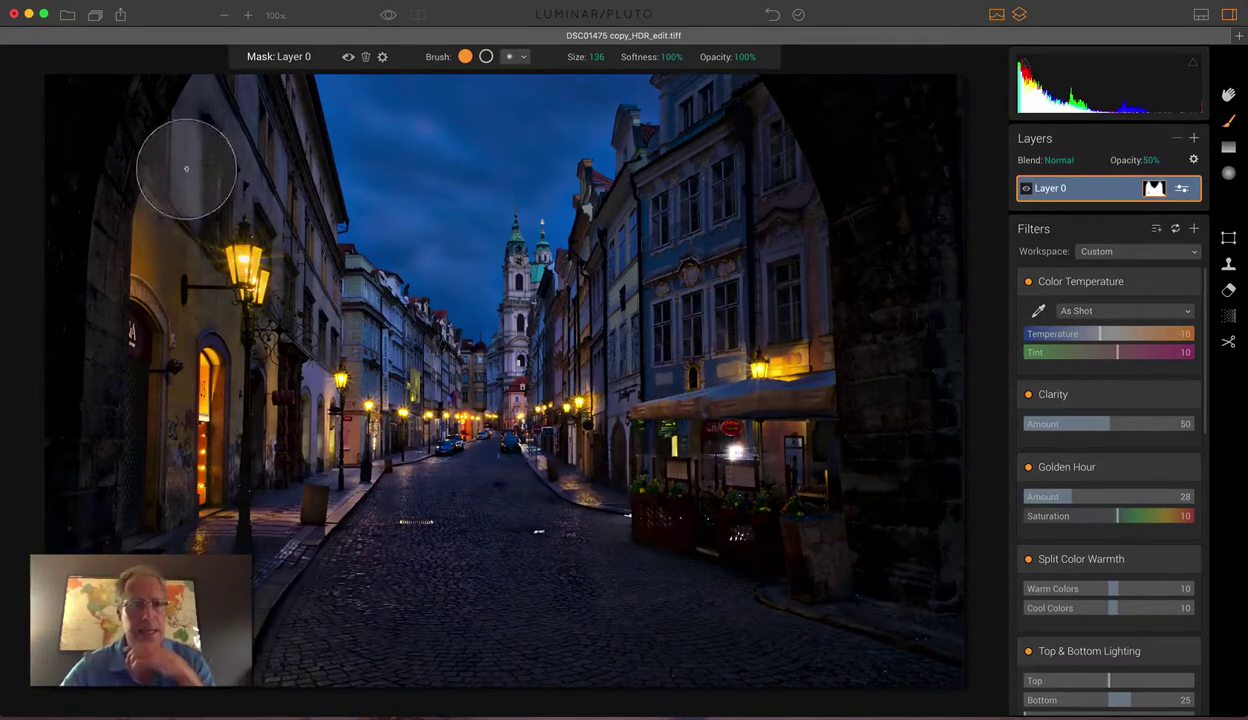
With the red overlay shown, fill the lower-left notch and right building edge, then shrink the brush to 88.
left_click(347, 58)
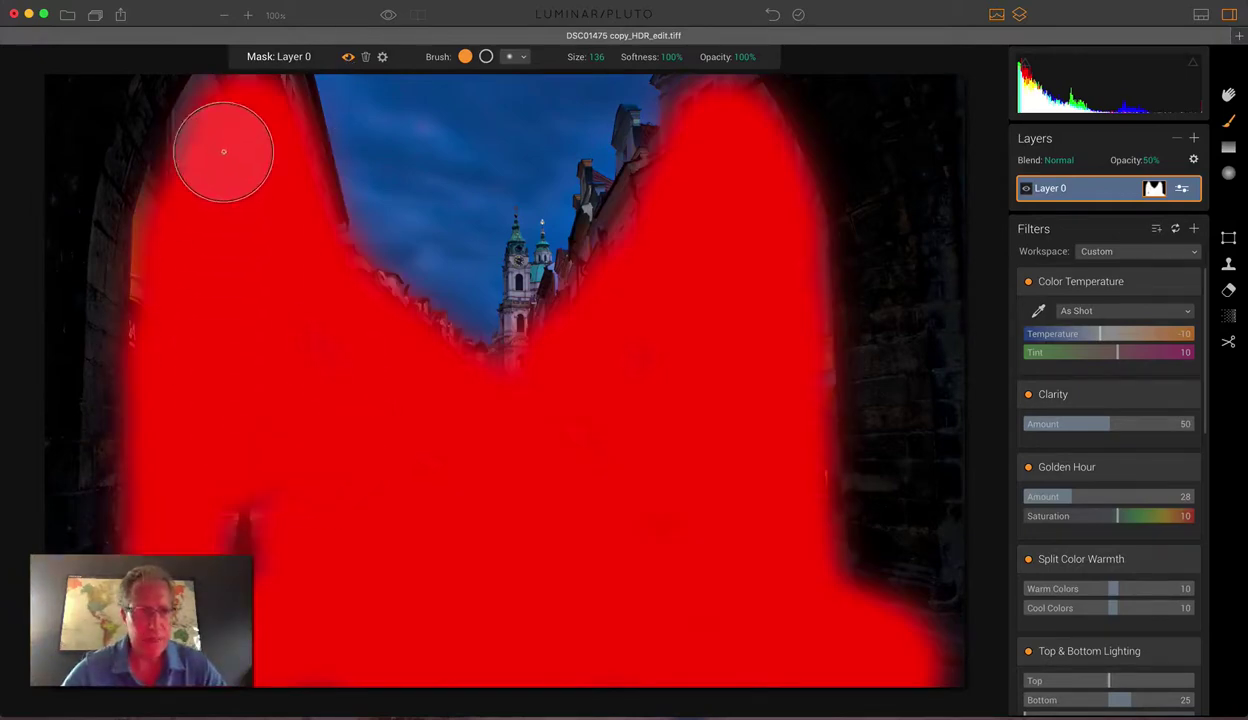
left_click_drag(255, 590, 243, 540)
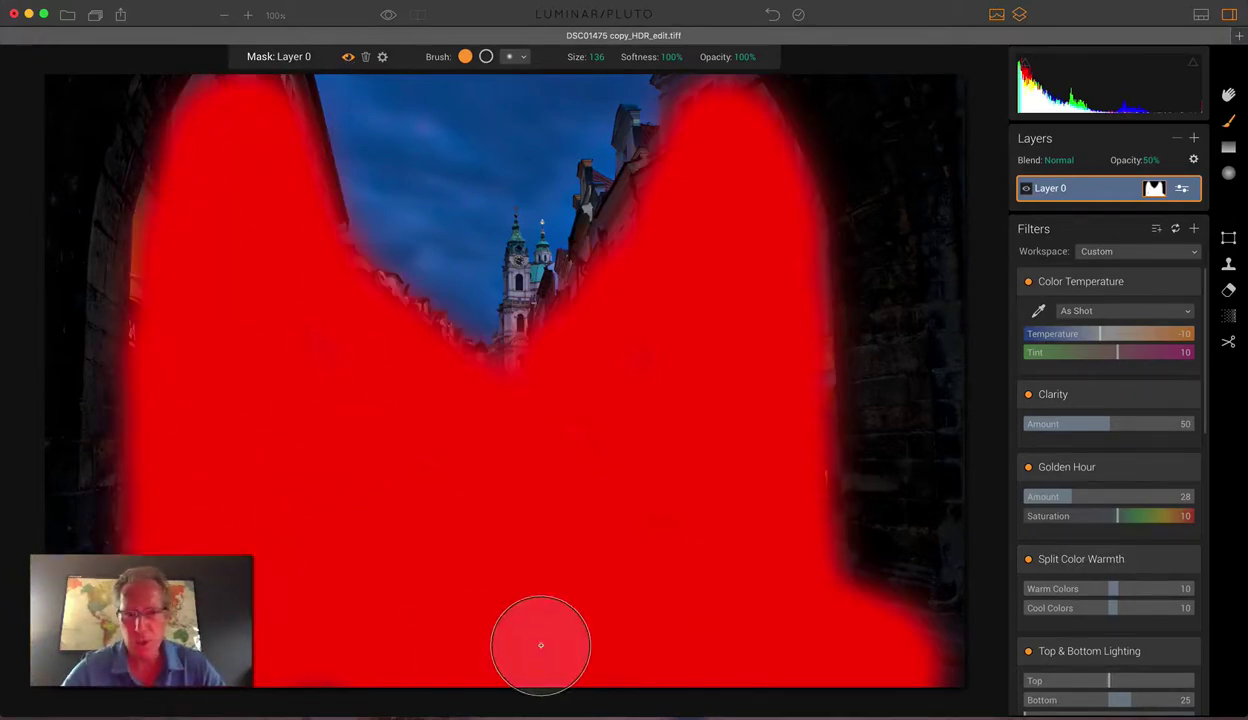
mouse_move(683, 178)
left_mouse_down()
mouse_move(664, 232)
mouse_move(571, 343)
left_mouse_up()
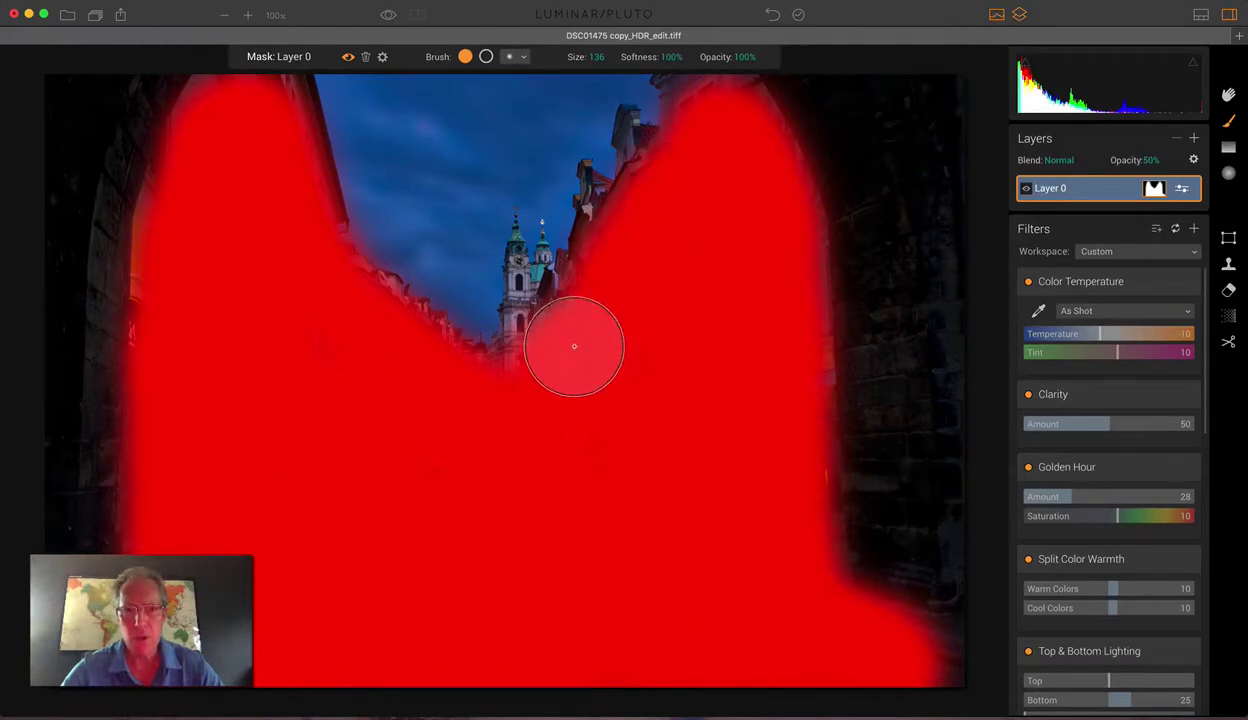
left_click(345, 57)
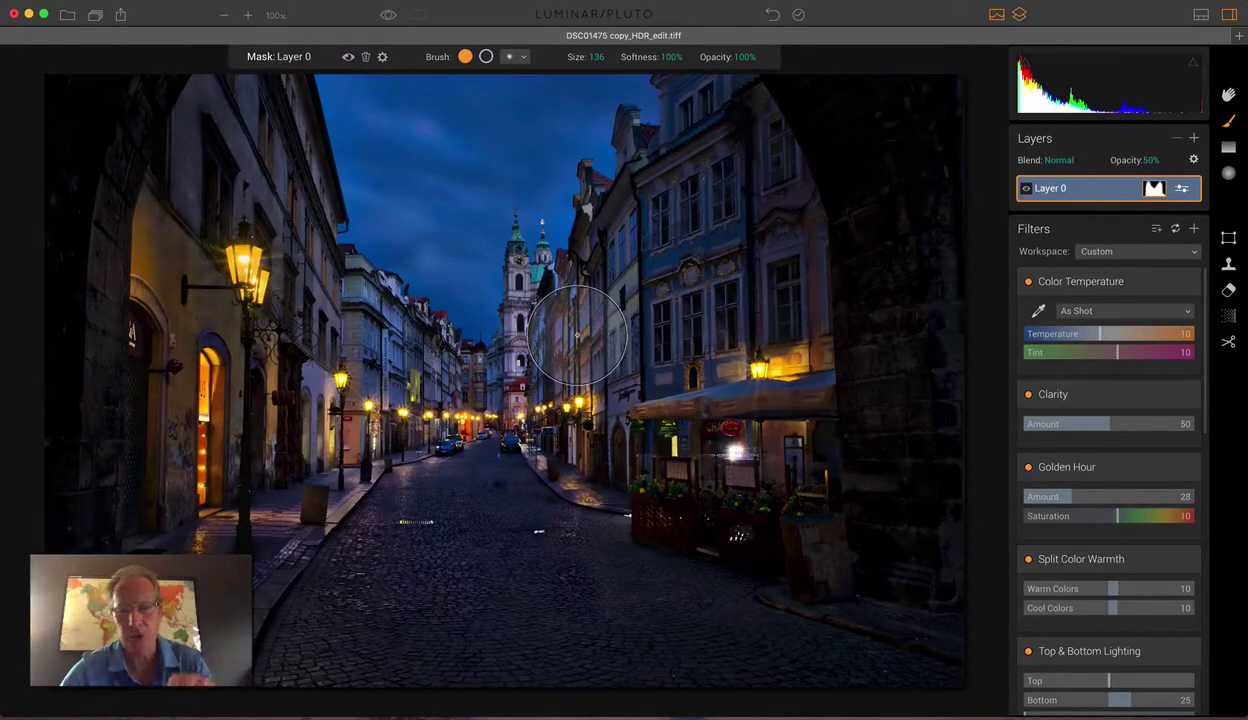
key("bracketleft")
key("bracketleft")
key("bracketleft")
key("bracketleft")
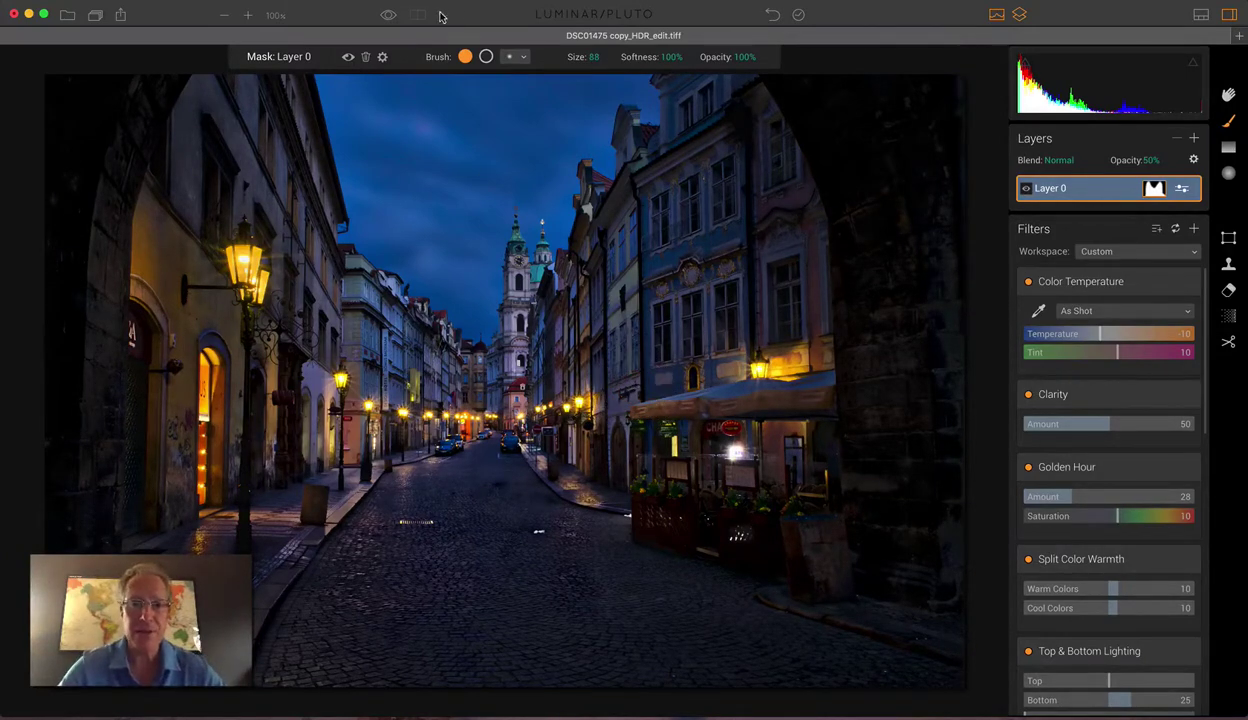
Switch to the Hand tool and sweep the before/after divider across the street, then close the split view.
left_click(1228, 95)
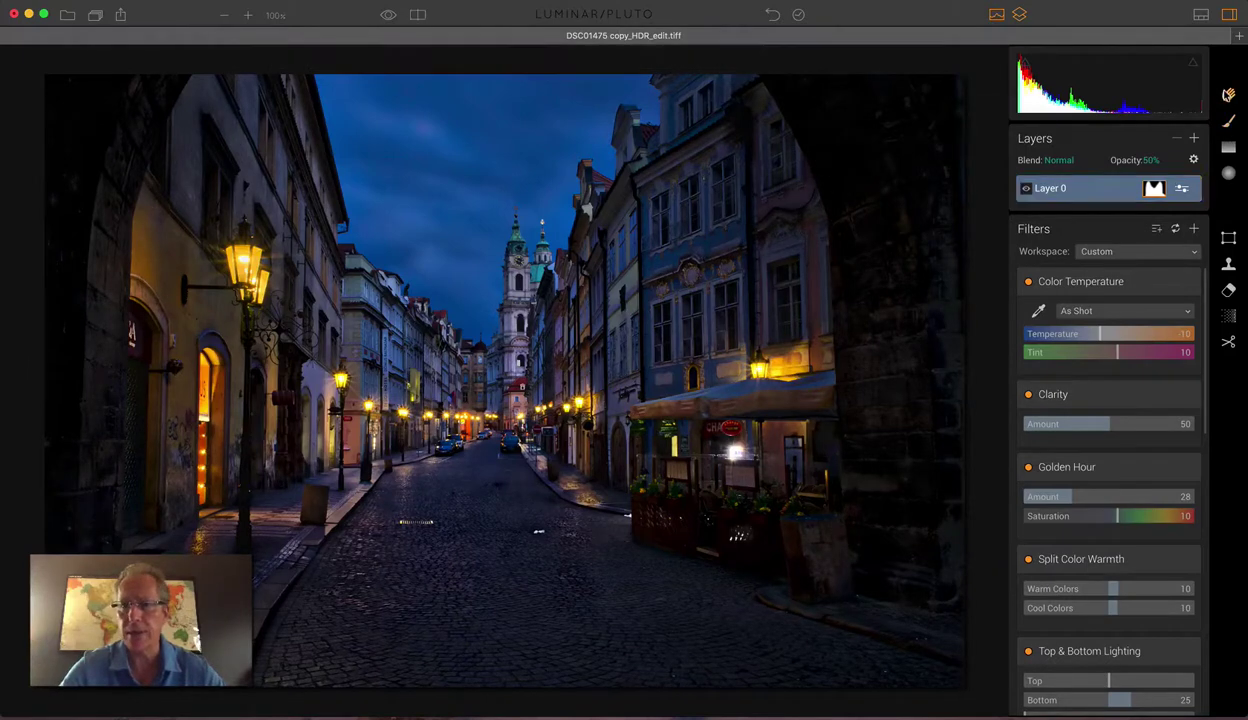
left_click(416, 14)
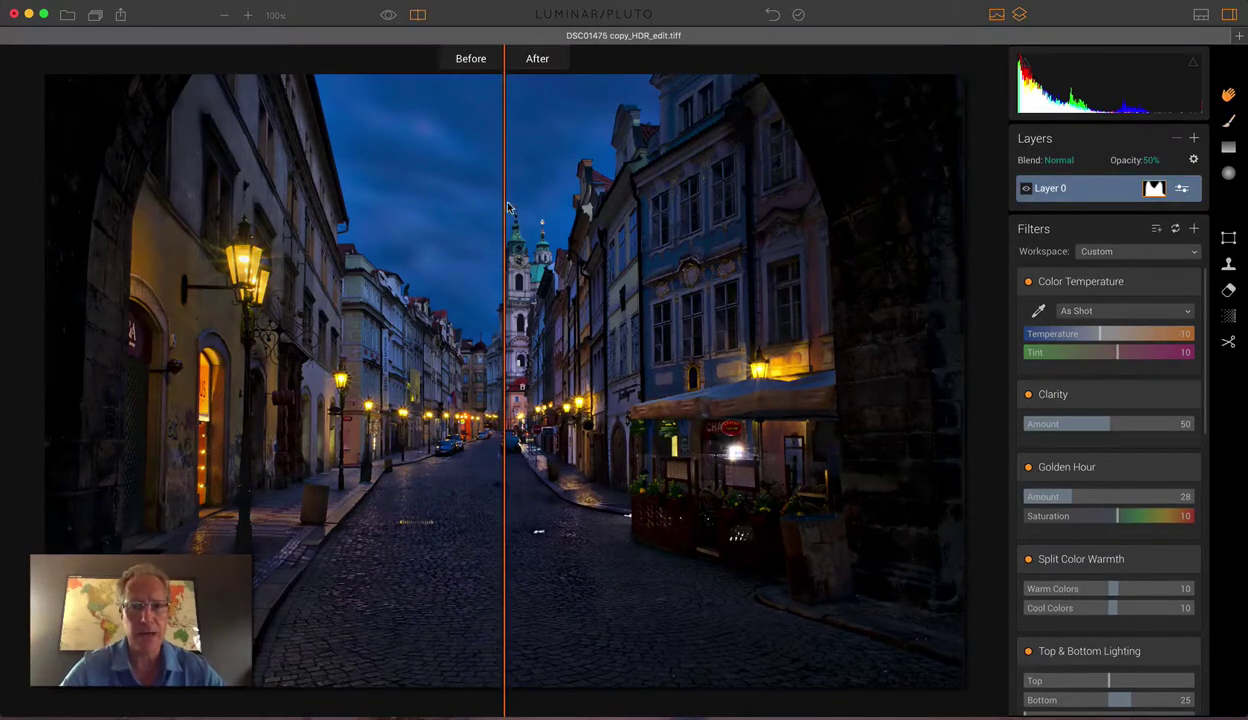
left_click_drag(502, 200, 429, 212)
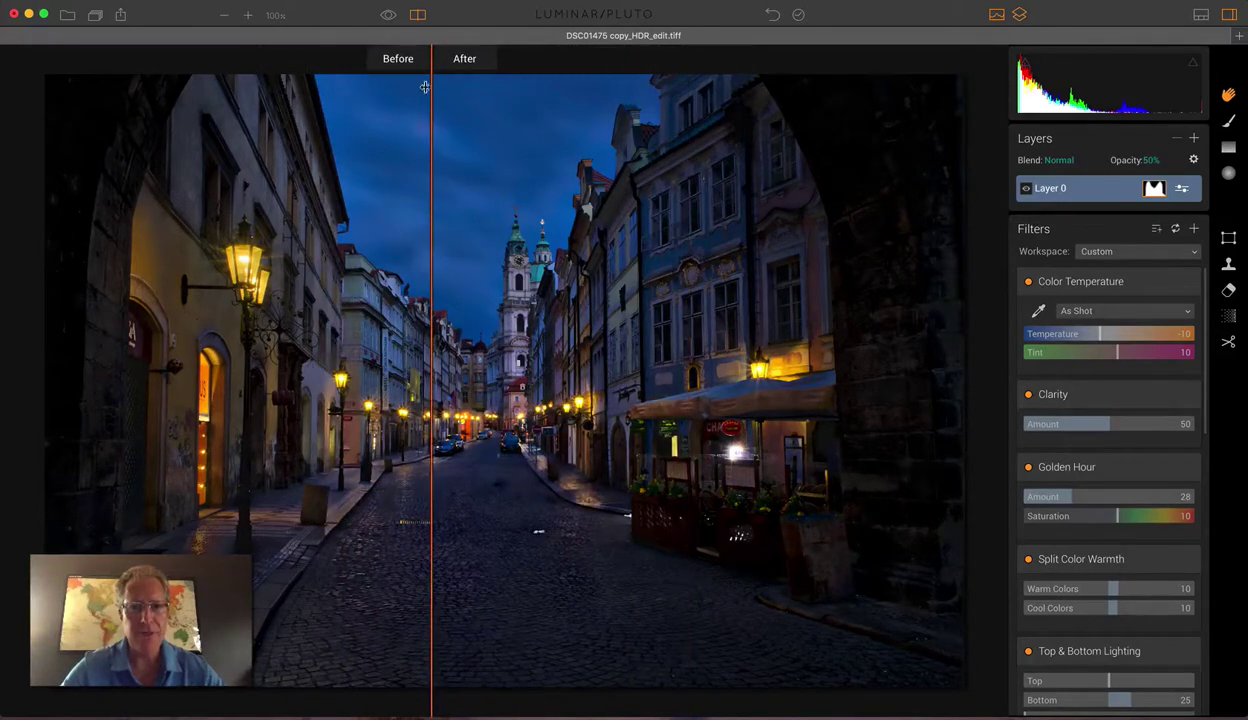
left_click(416, 14)
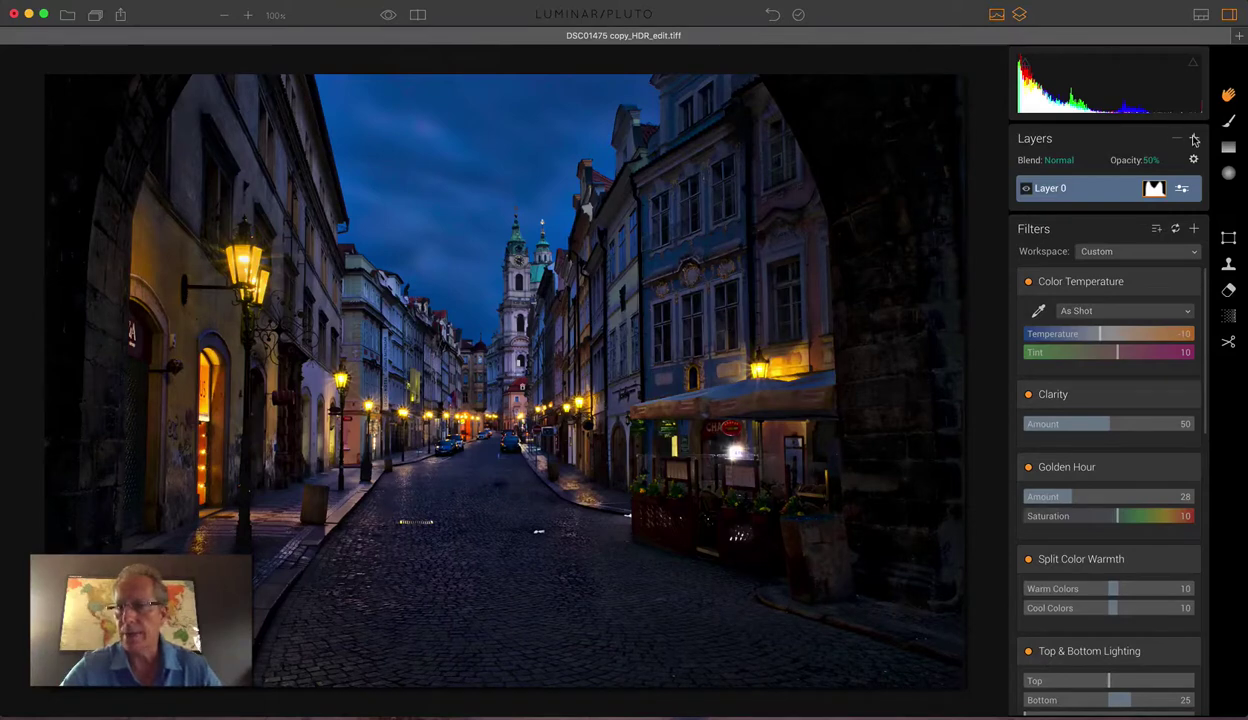
Add a new adjustment layer, Layer 1, above the Prague street photo.
left_click(1194, 141)
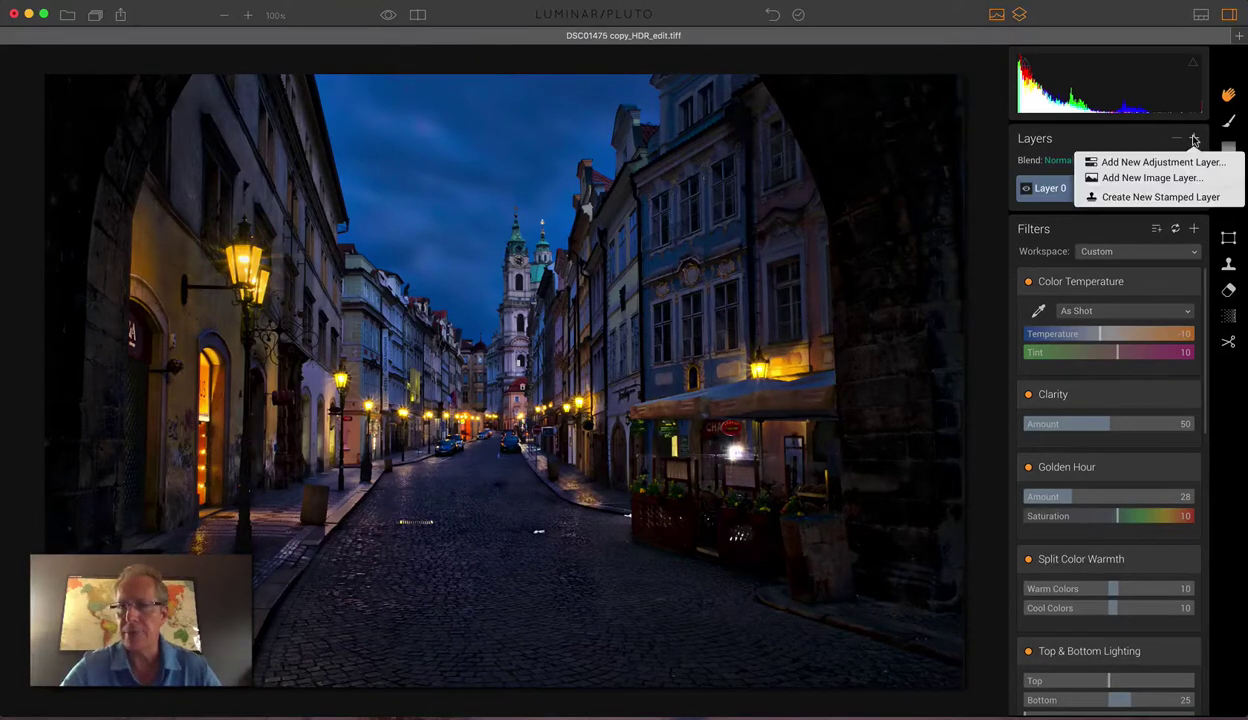
left_click(1146, 163)
scroll(966, 362, "down", 3)
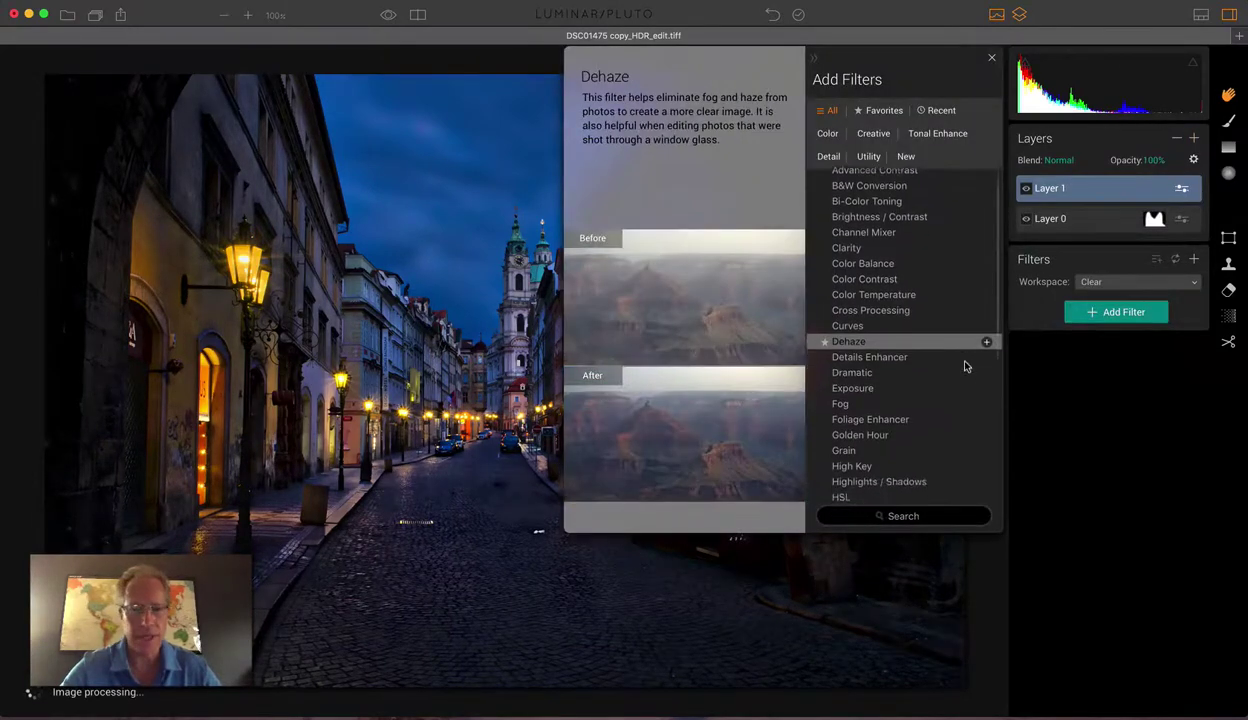
scroll(966, 366, "down", 2)
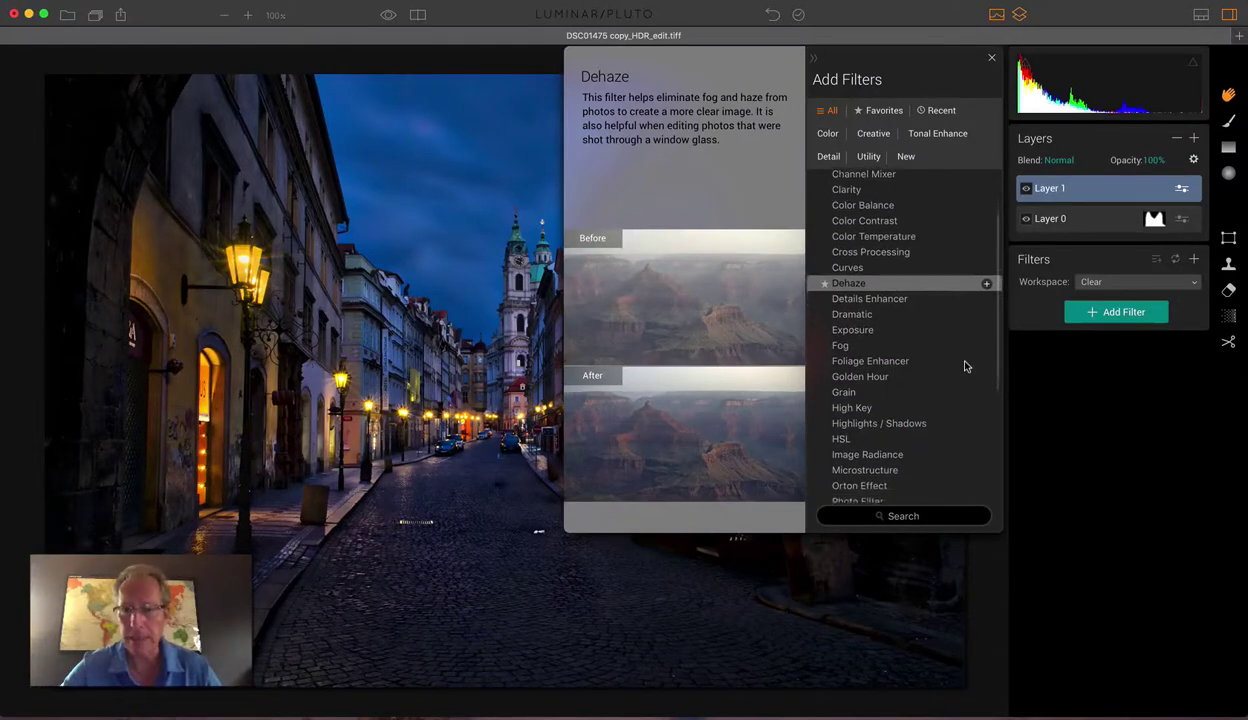
scroll(966, 366, "down", 4)
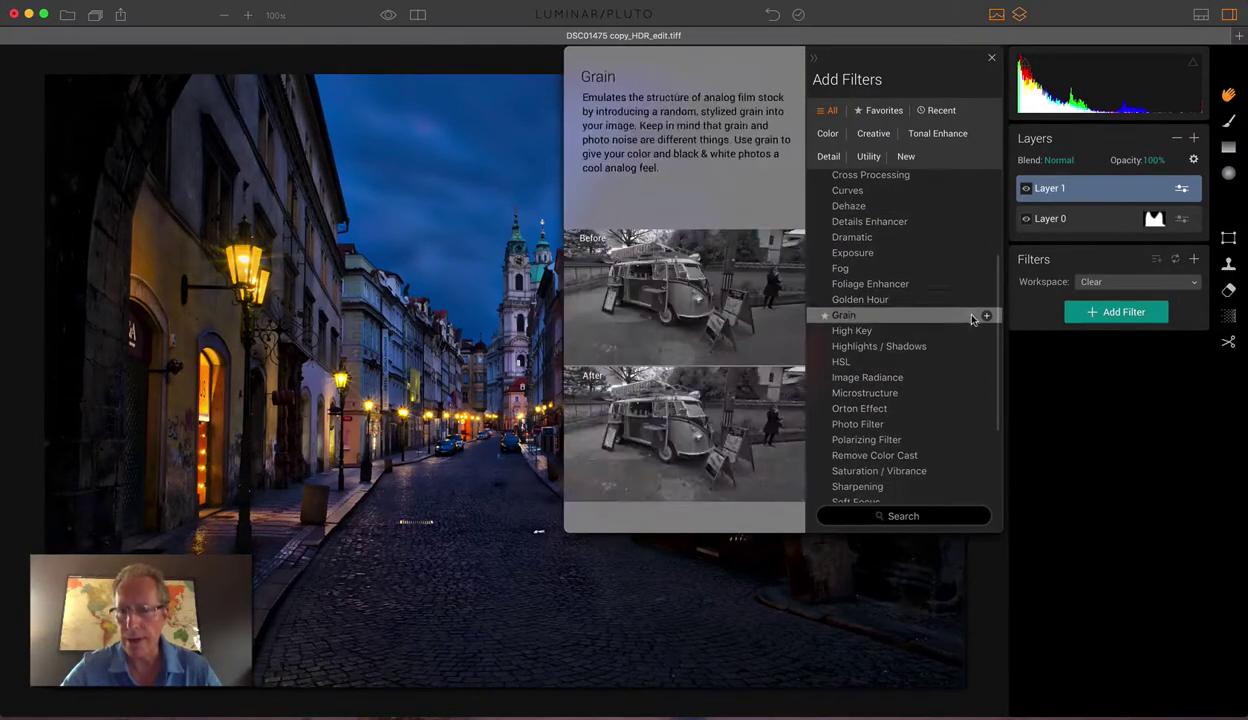
Add the Golden Hour, HSL and Tone filters to Layer 1.
left_click(984, 300)
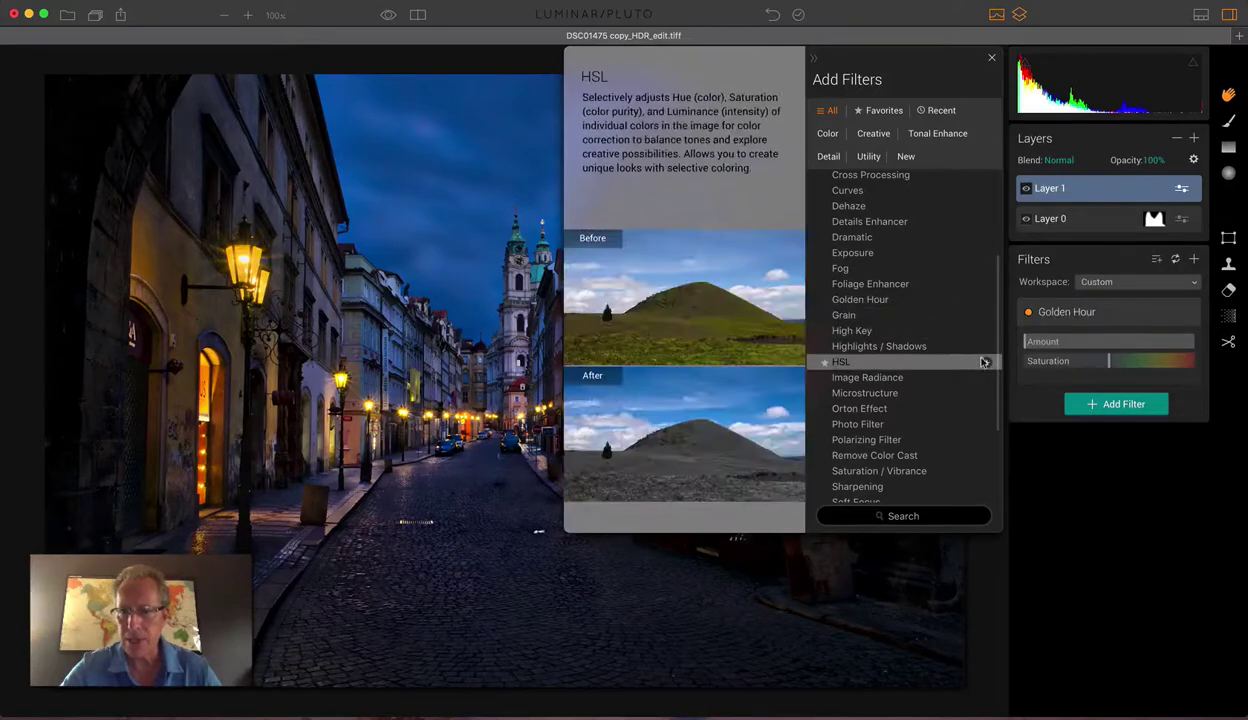
left_click(984, 362)
scroll(947, 400, "down", 7)
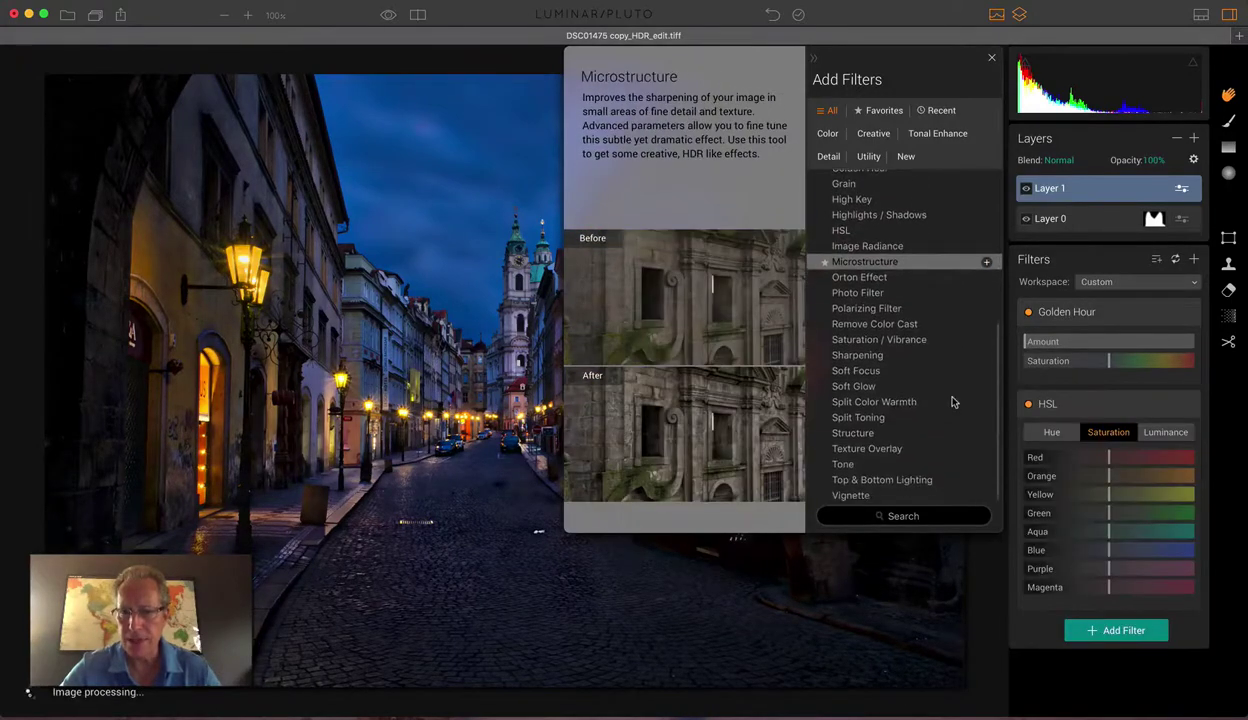
left_click(918, 465)
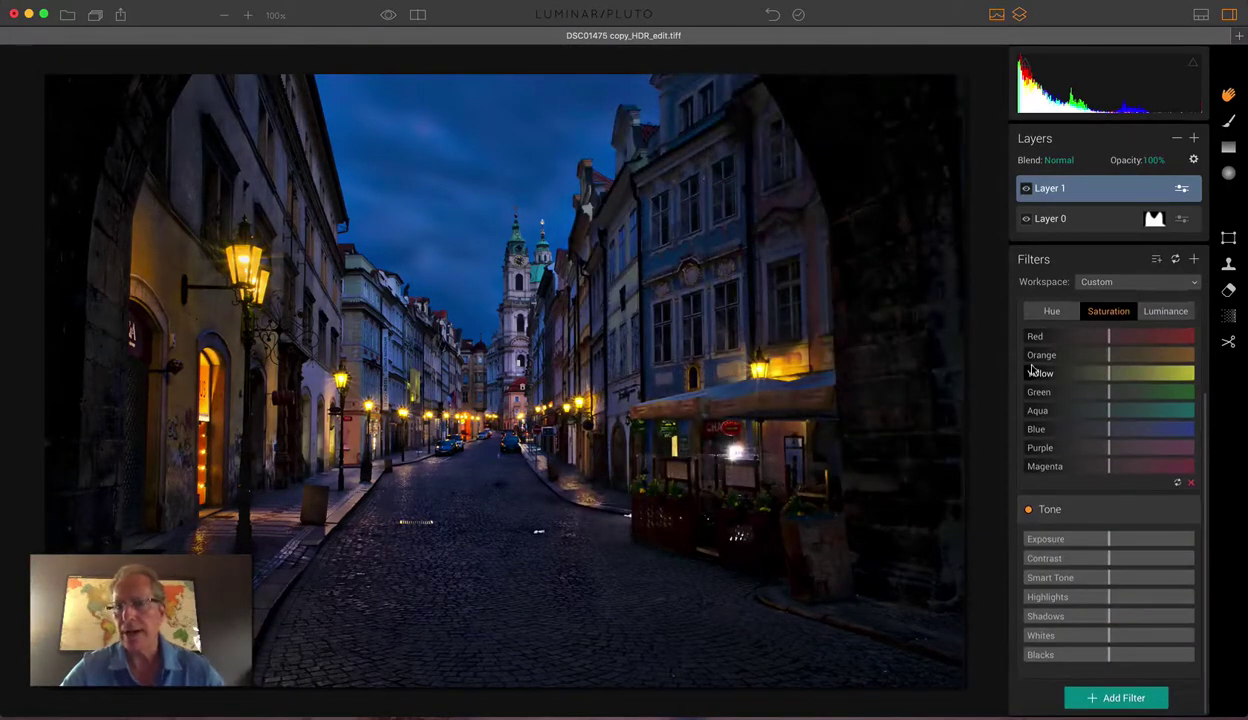
scroll(1033, 370, "up", 2)
scroll(1033, 368, "up", 2)
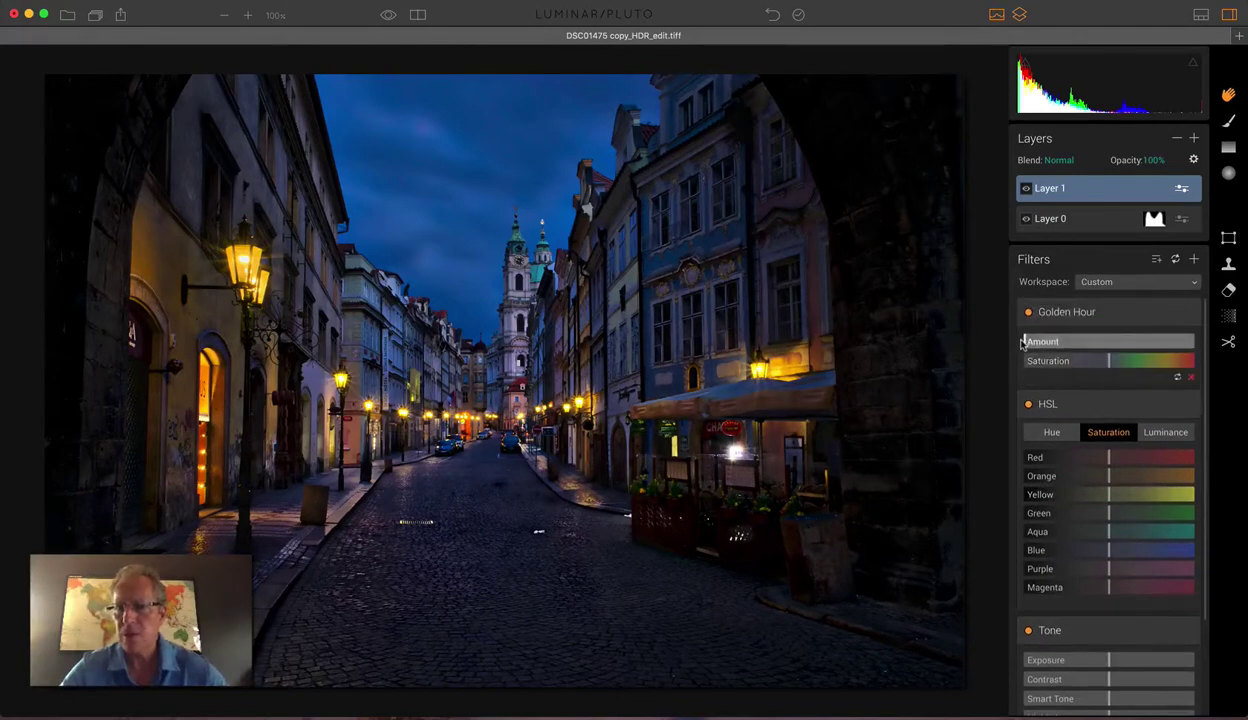
Set Golden Hour to Amount 13 and Saturation 11, toggling it off and on to compare.
left_click_drag(1025, 343, 1115, 363)
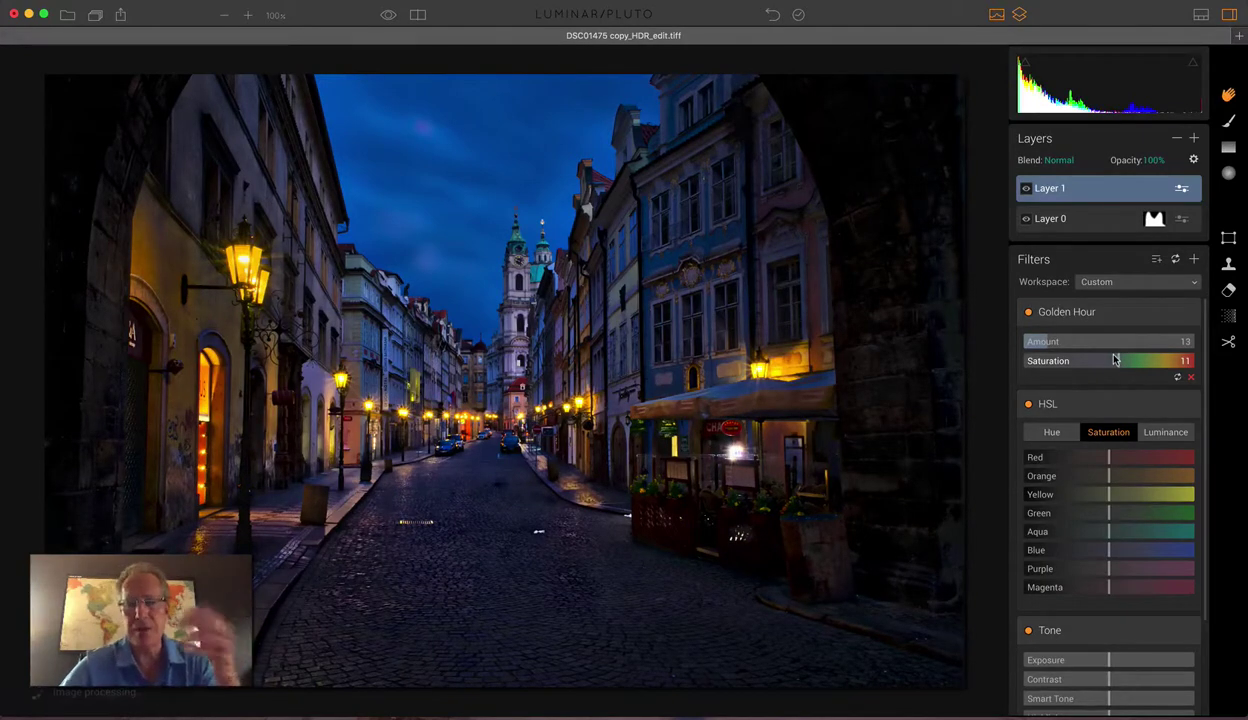
left_click(1028, 313)
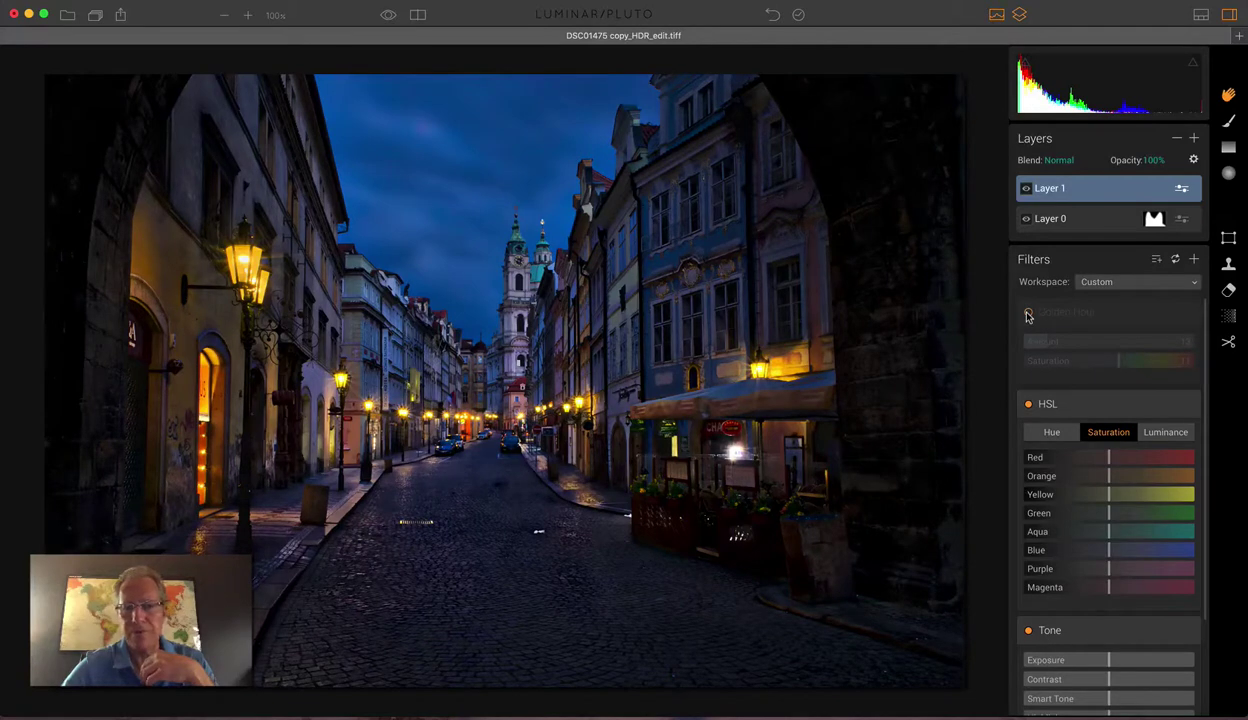
left_click(1028, 313)
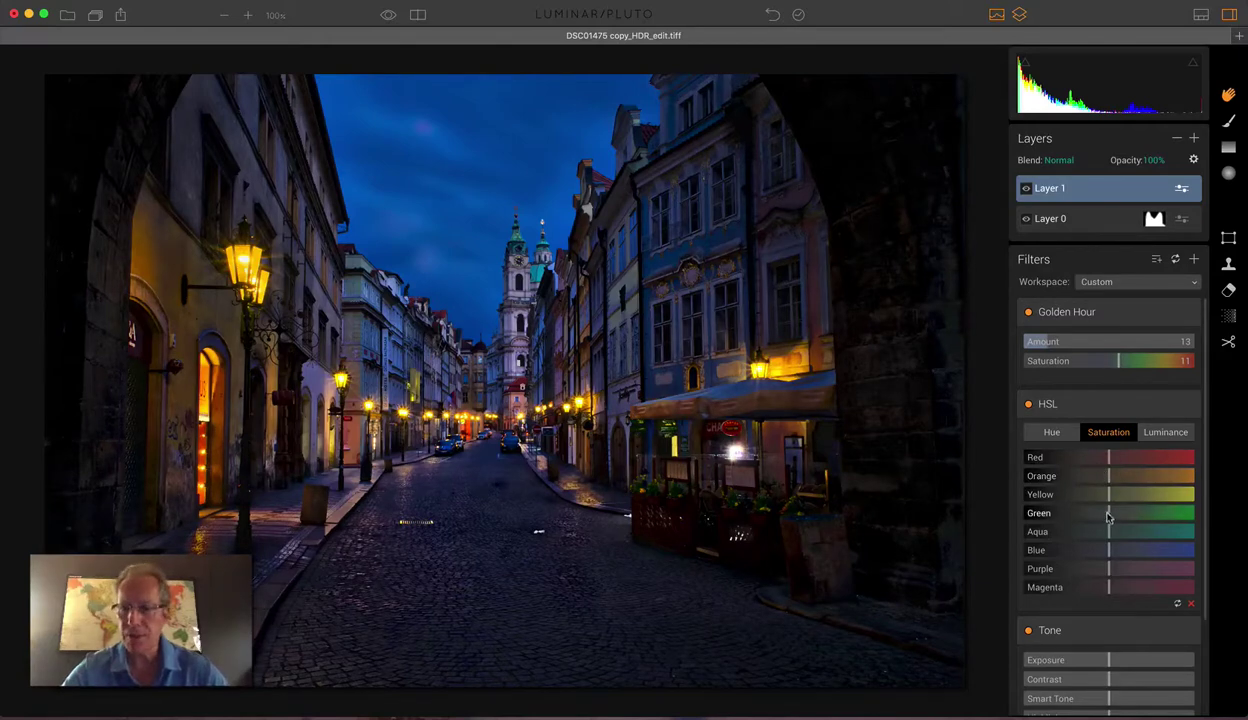
Cut blue saturation to -20 and darken blue luminance in HSL, then toggle HSL to compare.
left_click(1103, 431)
left_click_drag(1107, 550, 1089, 553)
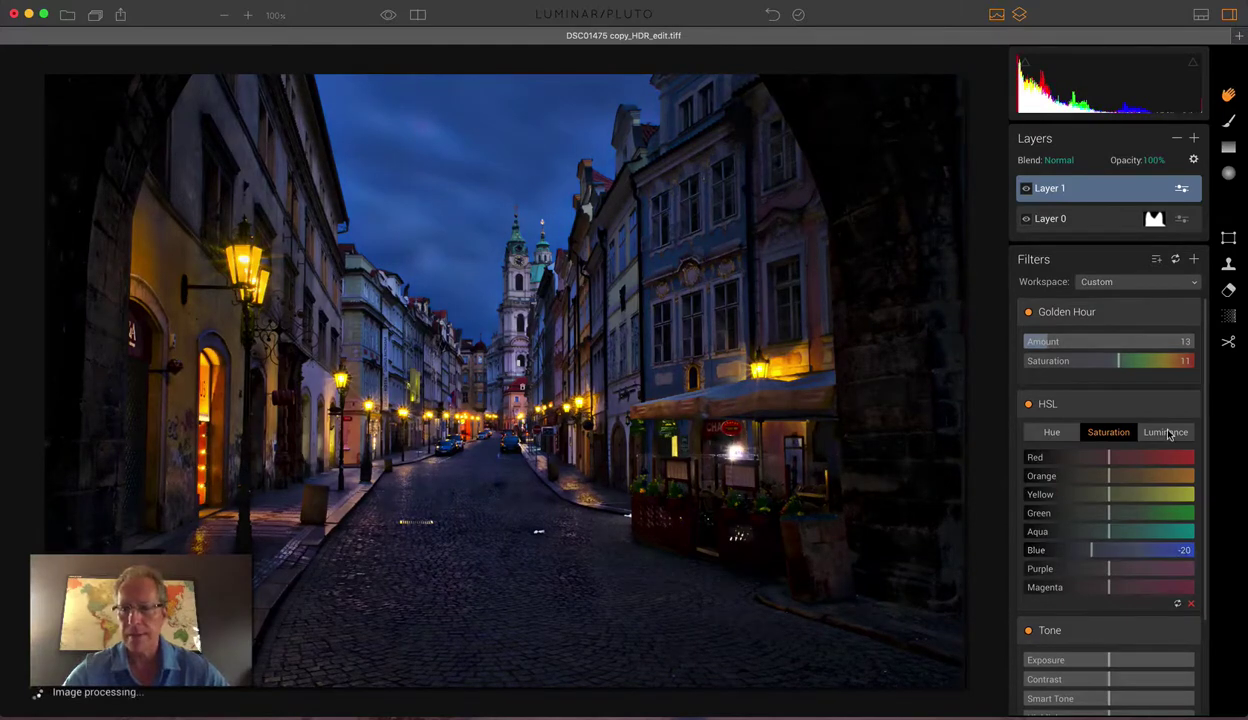
left_click(1165, 432)
left_click_drag(1104, 550, 1097, 550)
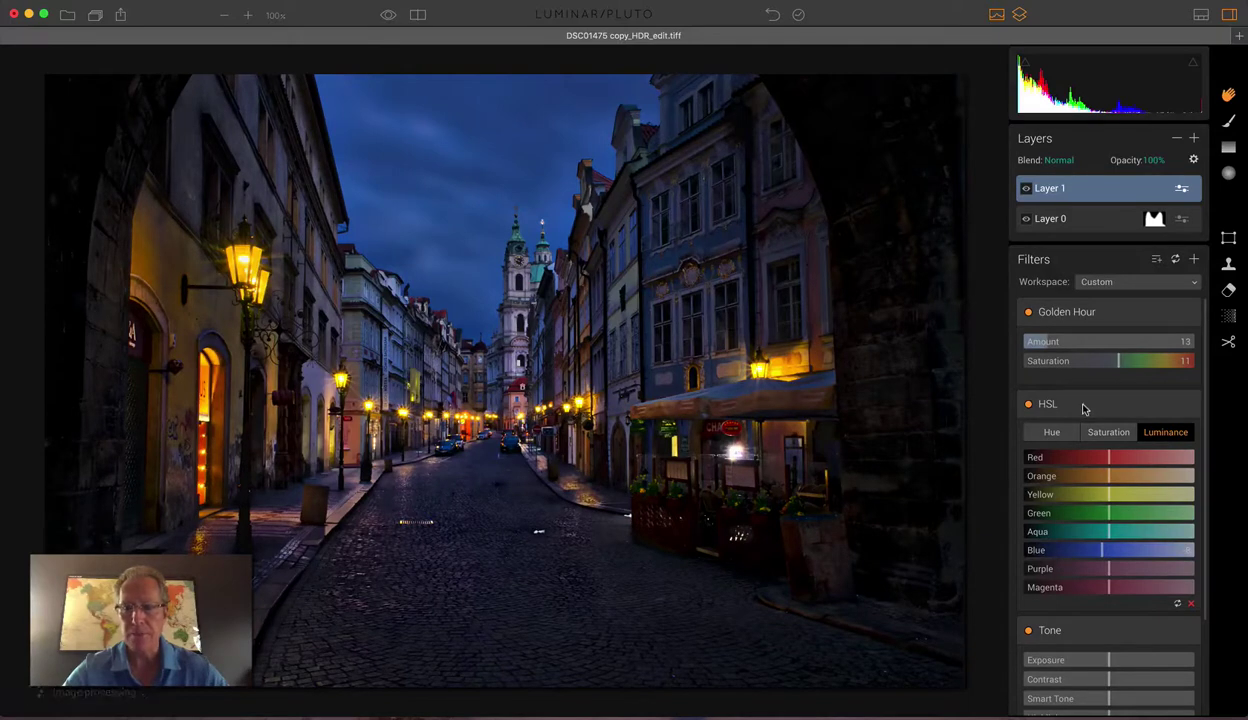
left_click(1027, 405)
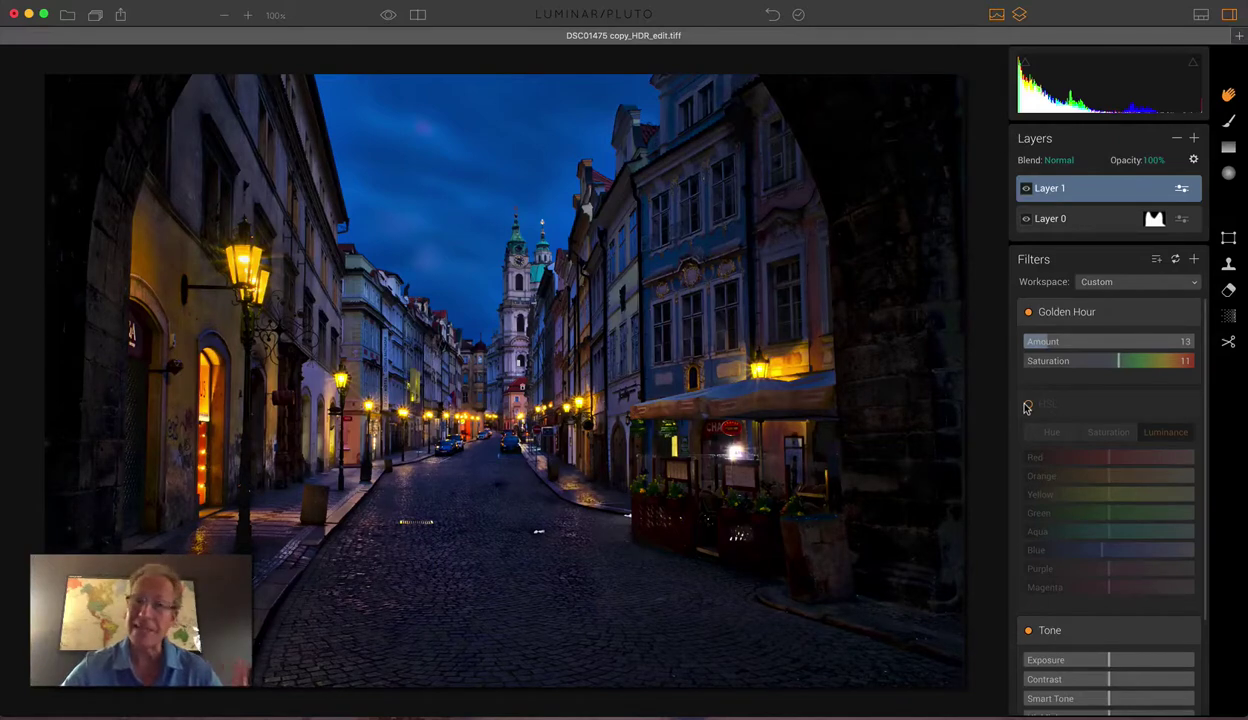
left_click(1027, 406)
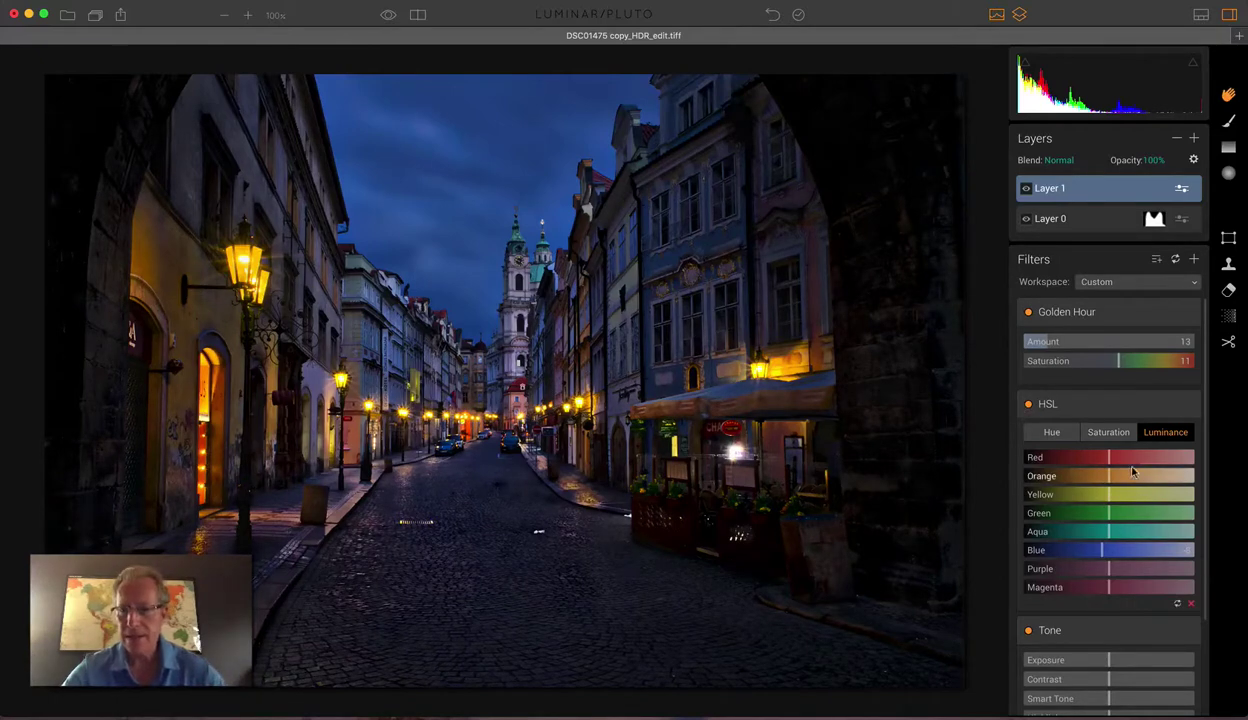
Lower yellow saturation slightly, and reduce orange to -6 and magenta to -9.
left_click(1107, 433)
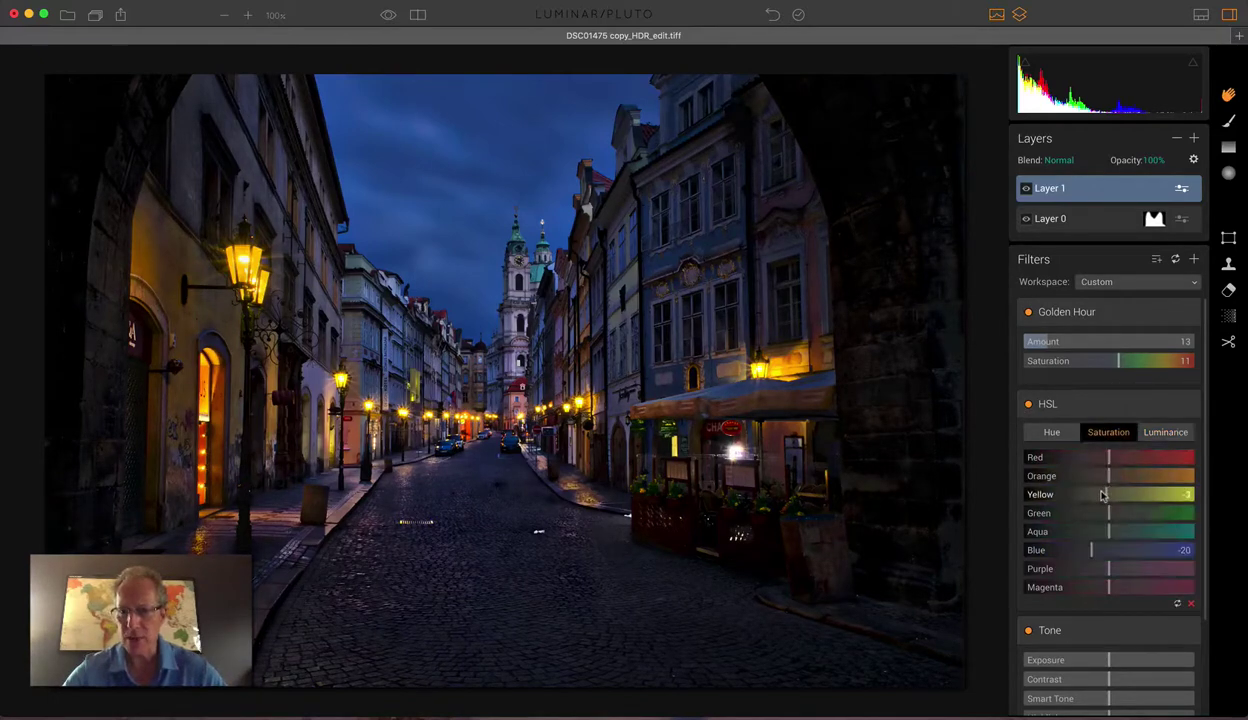
left_click_drag(1097, 494, 1102, 476)
left_click_drag(1108, 587, 1100, 567)
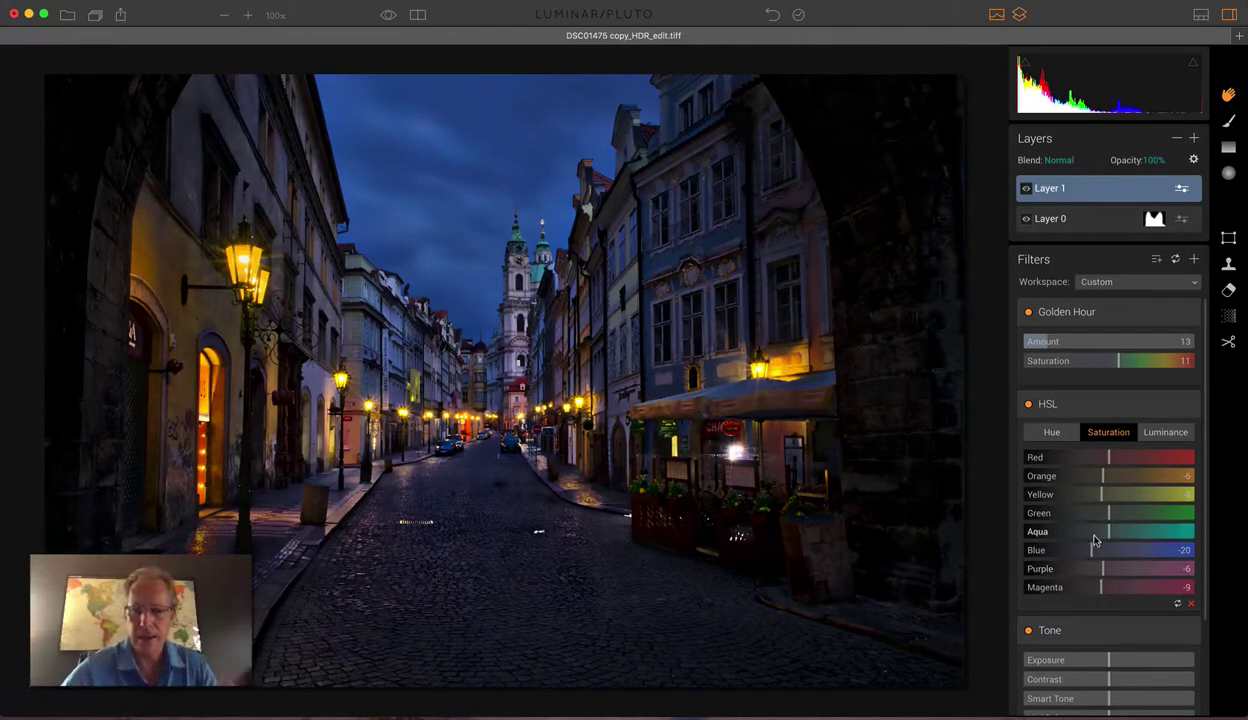
scroll(1095, 542, "down", 3)
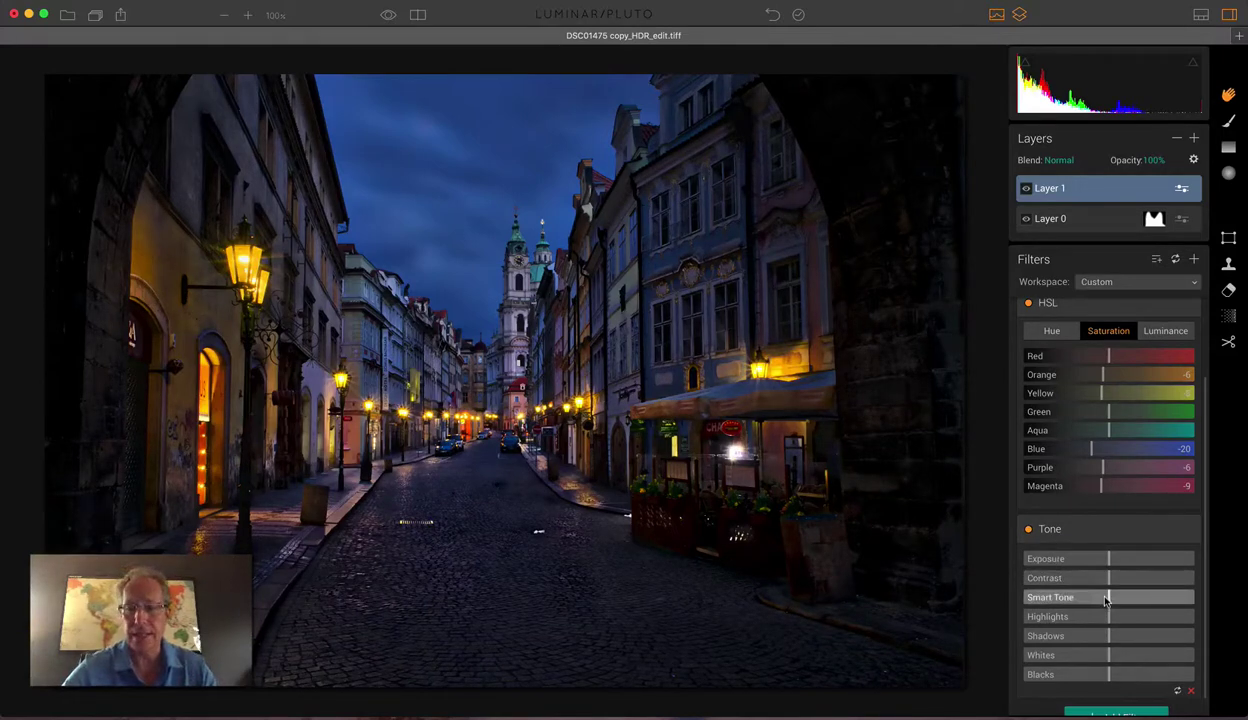
Raise Smart Tone to 9 and toggle the Tone filter off and on to compare.
left_click_drag(1105, 600, 1113, 600)
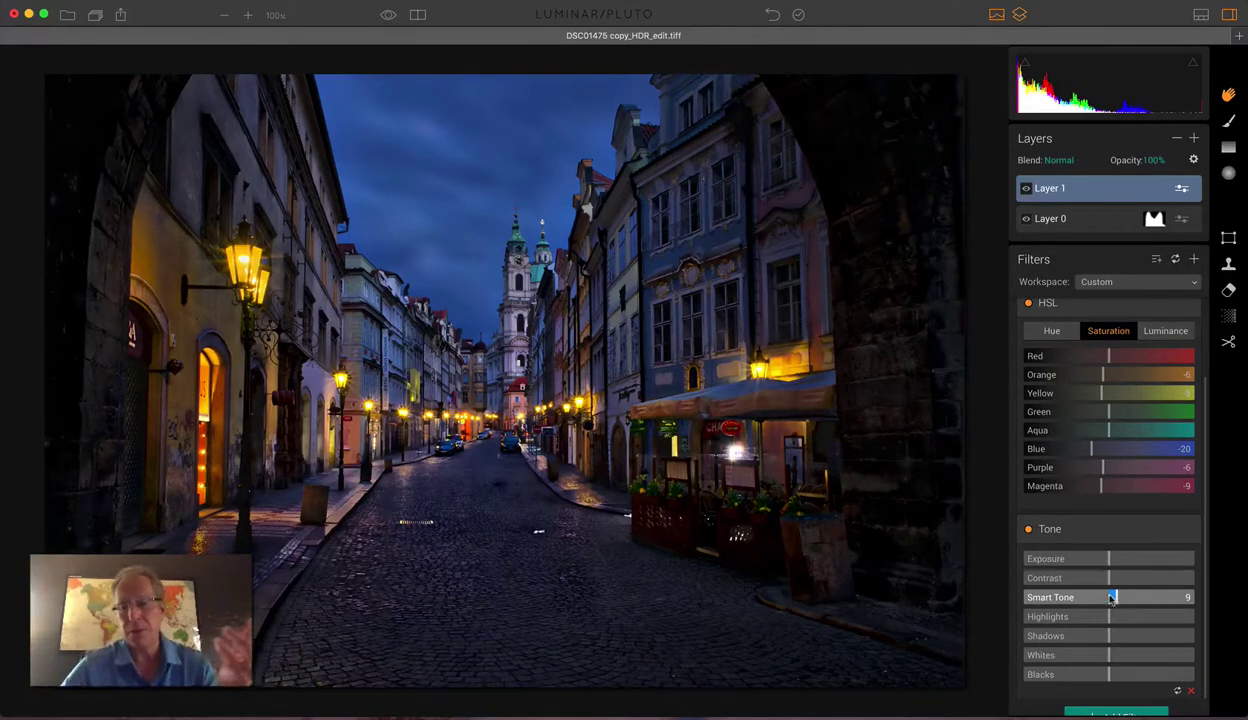
left_click(1026, 530)
left_click(1026, 530)
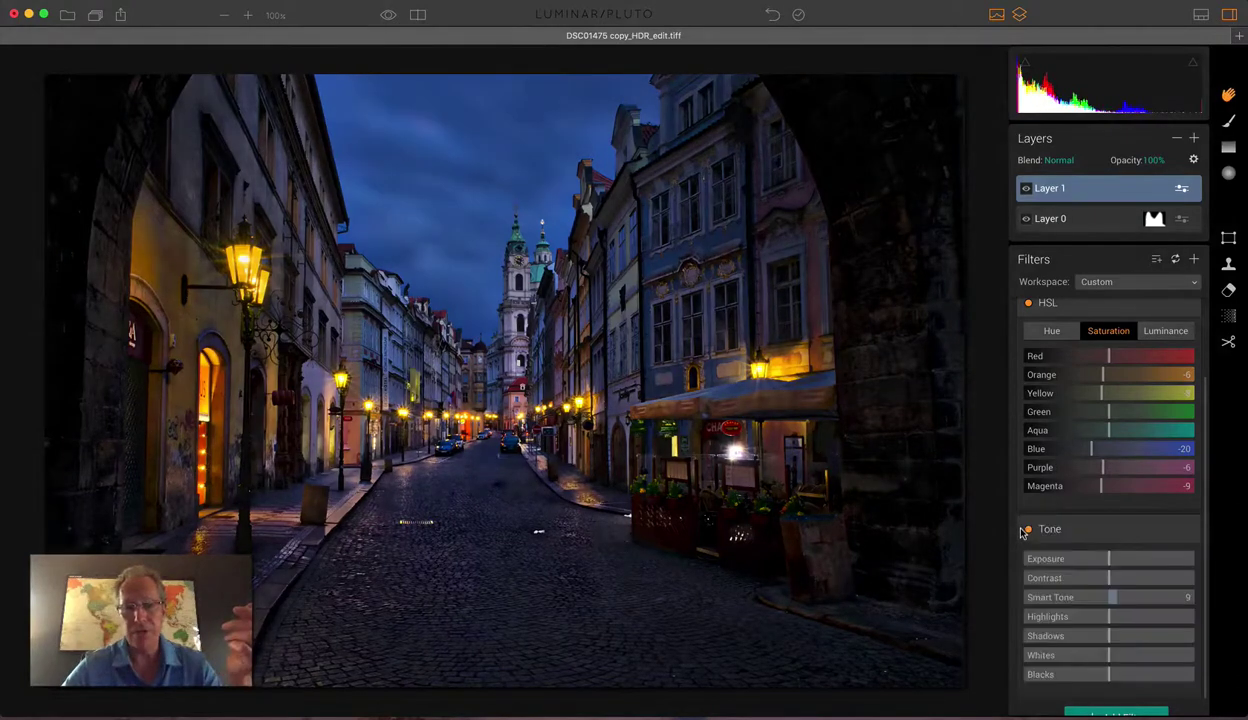
Check the result in Before/After split view, then lower HSL blue luminance to about -19.
left_click(418, 15)
left_click_drag(432, 119, 340, 125)
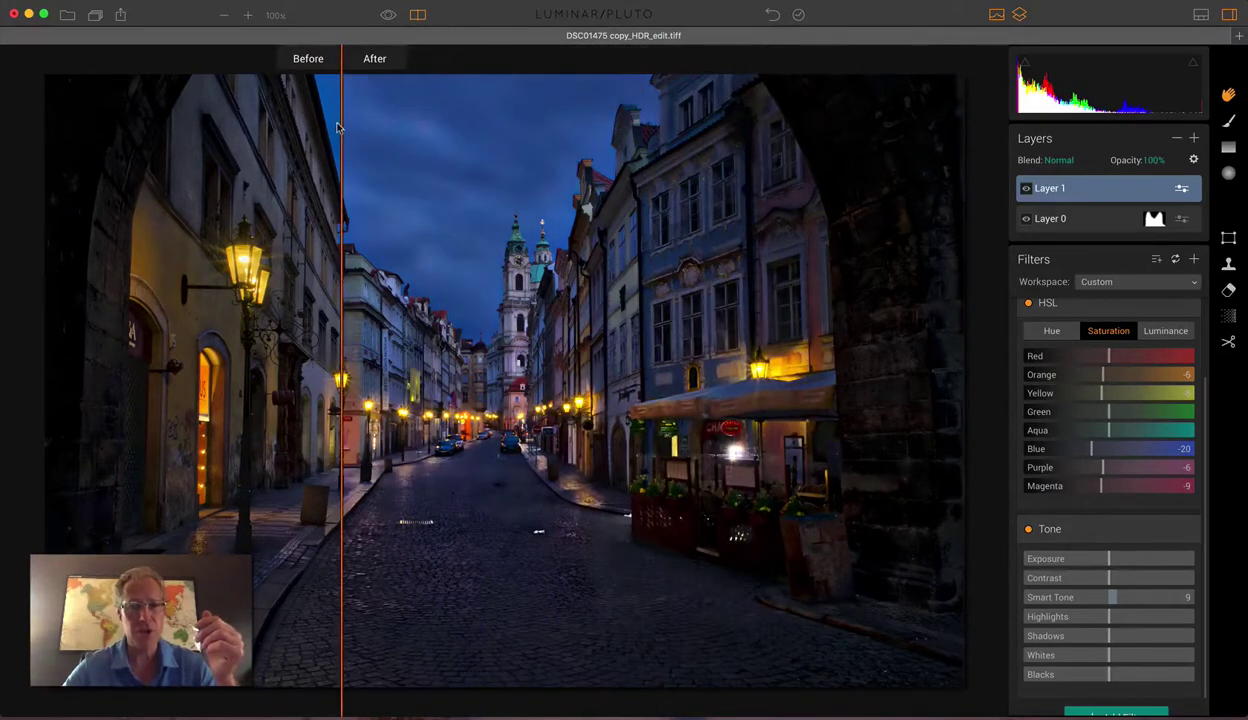
left_click(417, 14)
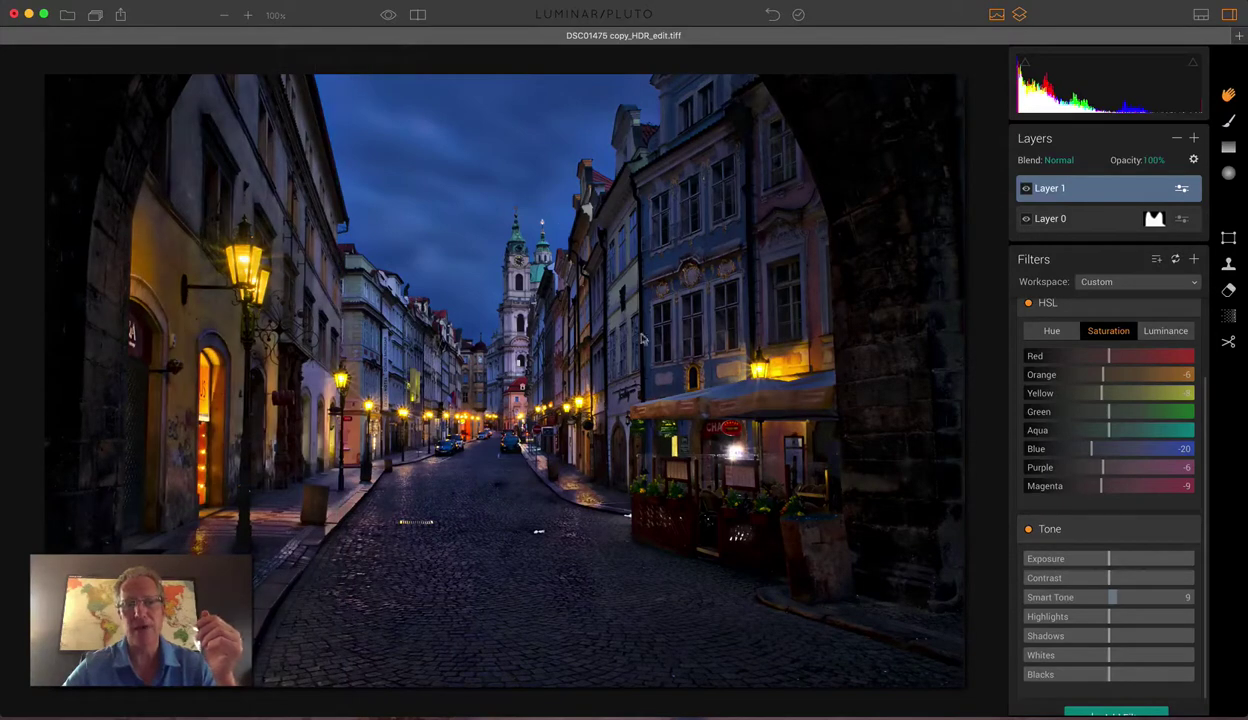
left_click(1178, 332)
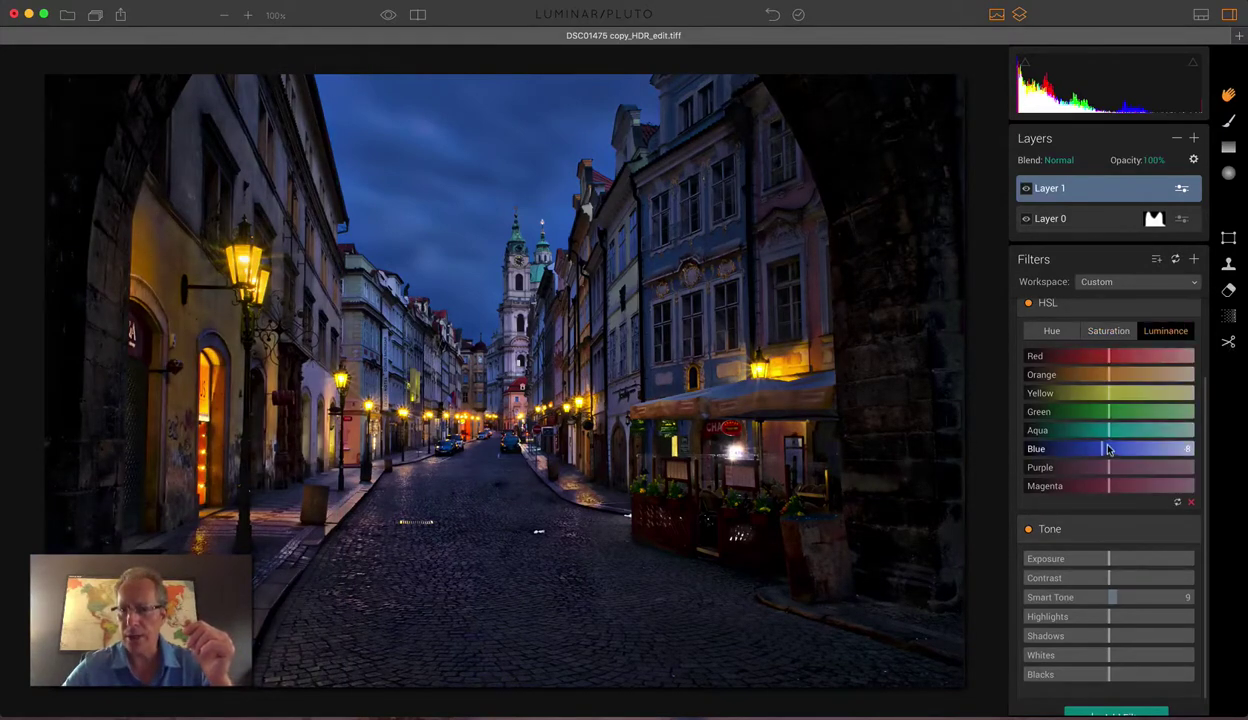
left_click_drag(1100, 449, 1090, 450)
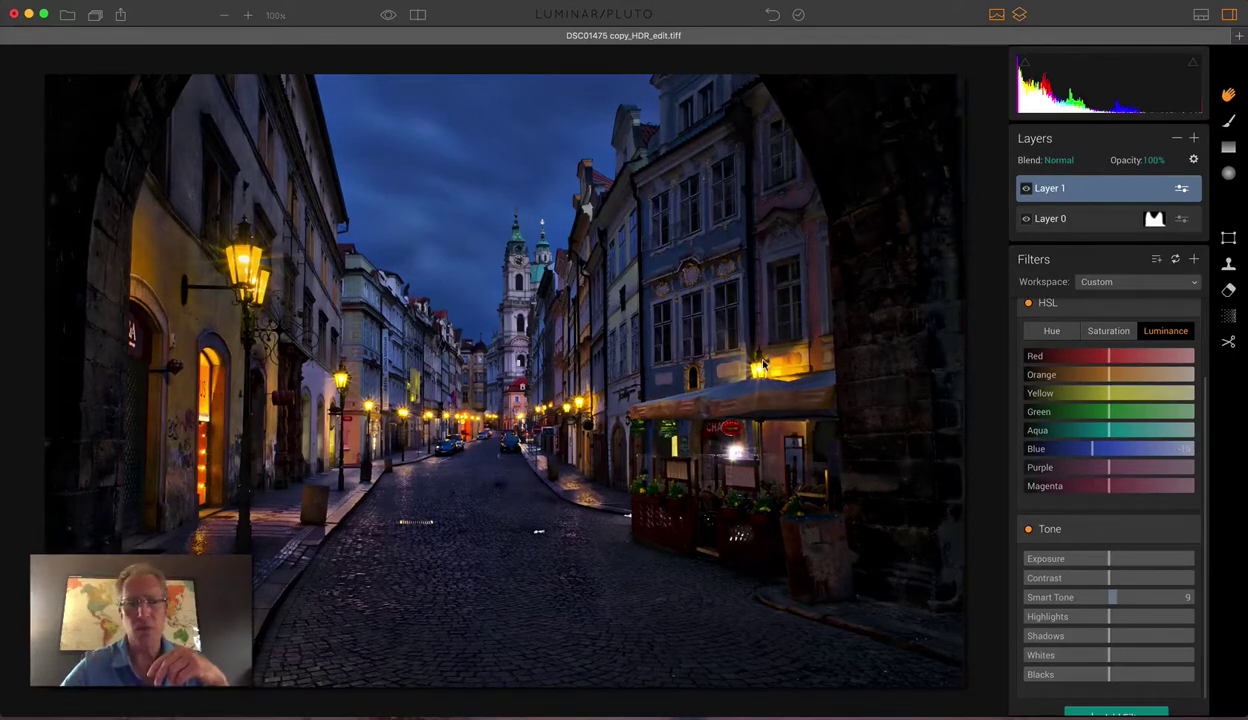
left_click(1022, 193)
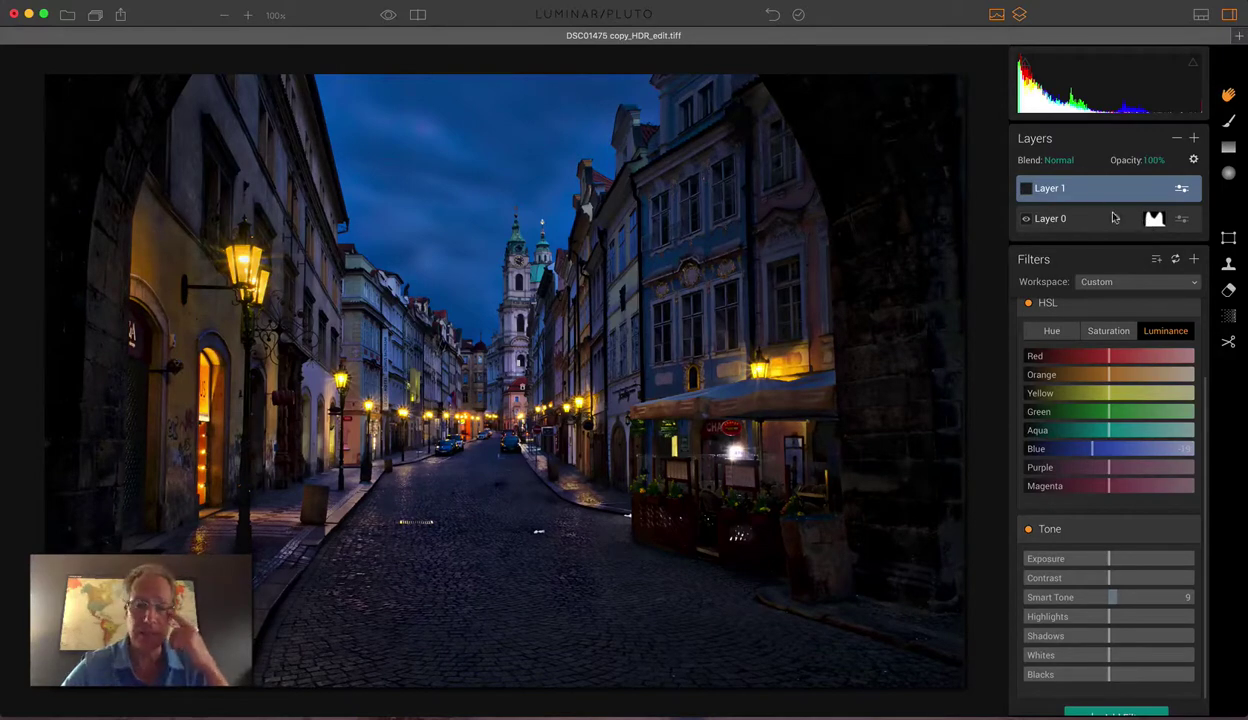
left_click(1025, 191)
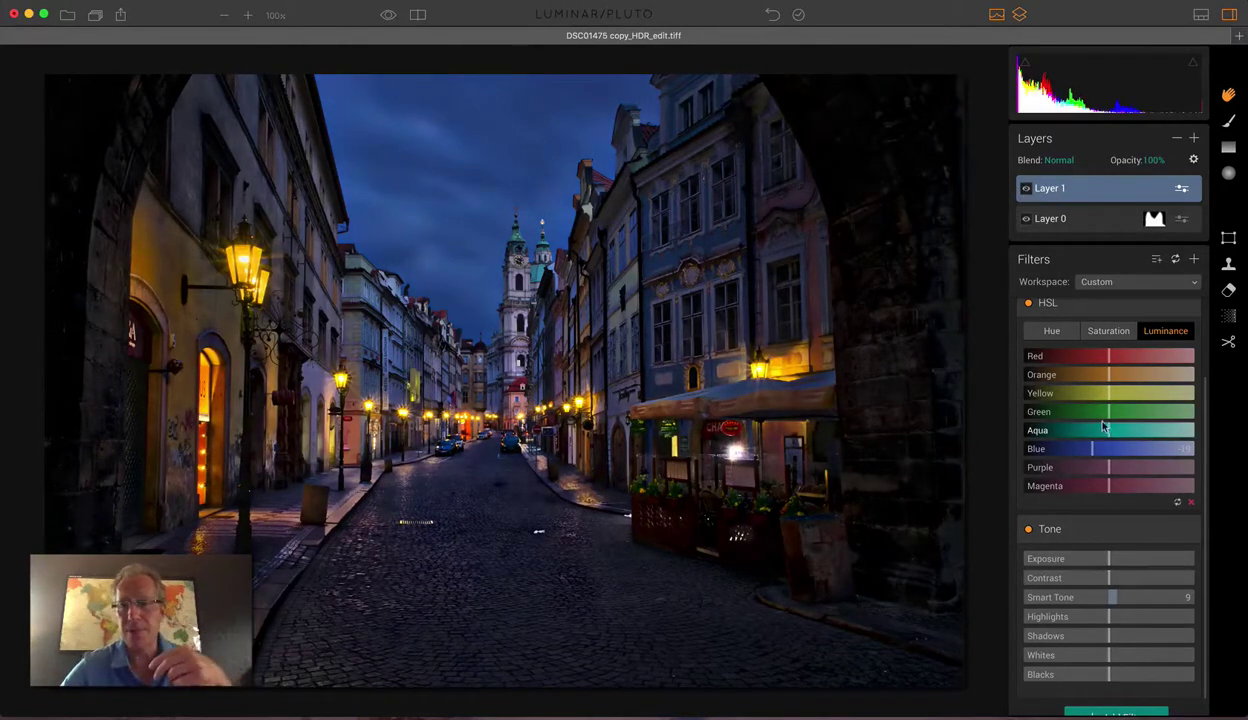
scroll(1075, 410, "up", 3)
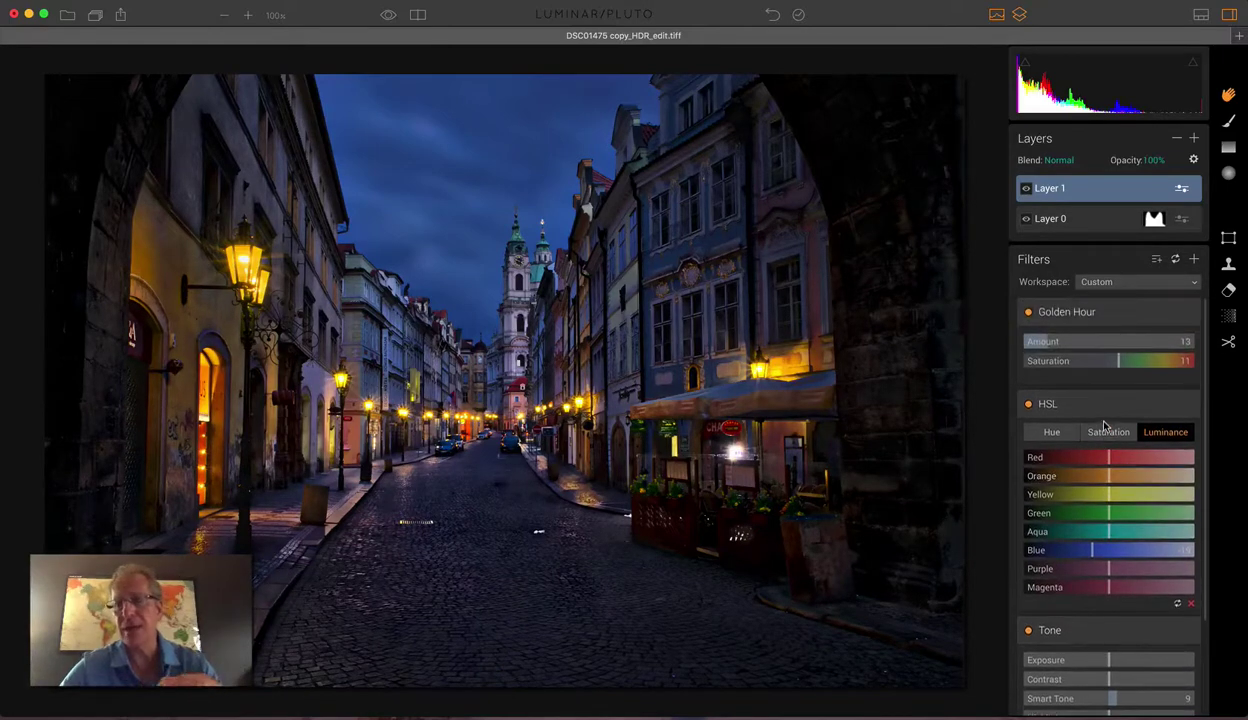
left_click(416, 14)
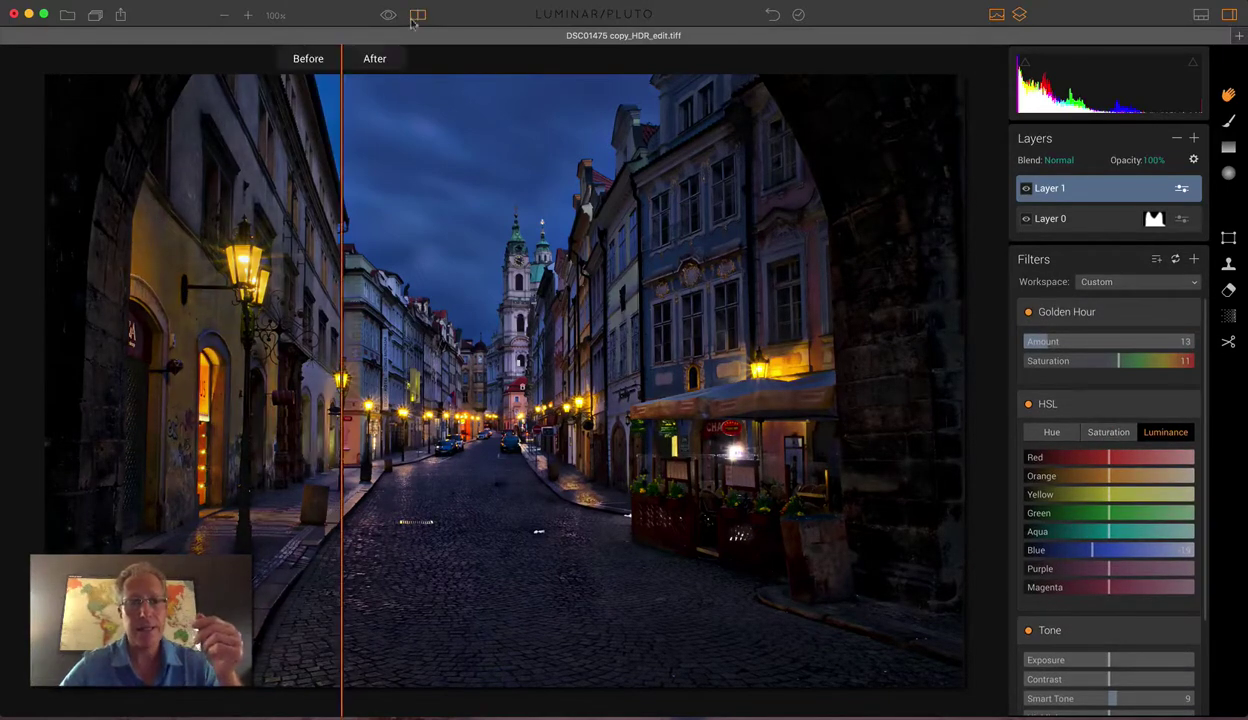
mouse_move(341, 172)
left_mouse_down()
mouse_move(816, 167)
mouse_move(326, 168)
left_mouse_up()
left_click(412, 15)
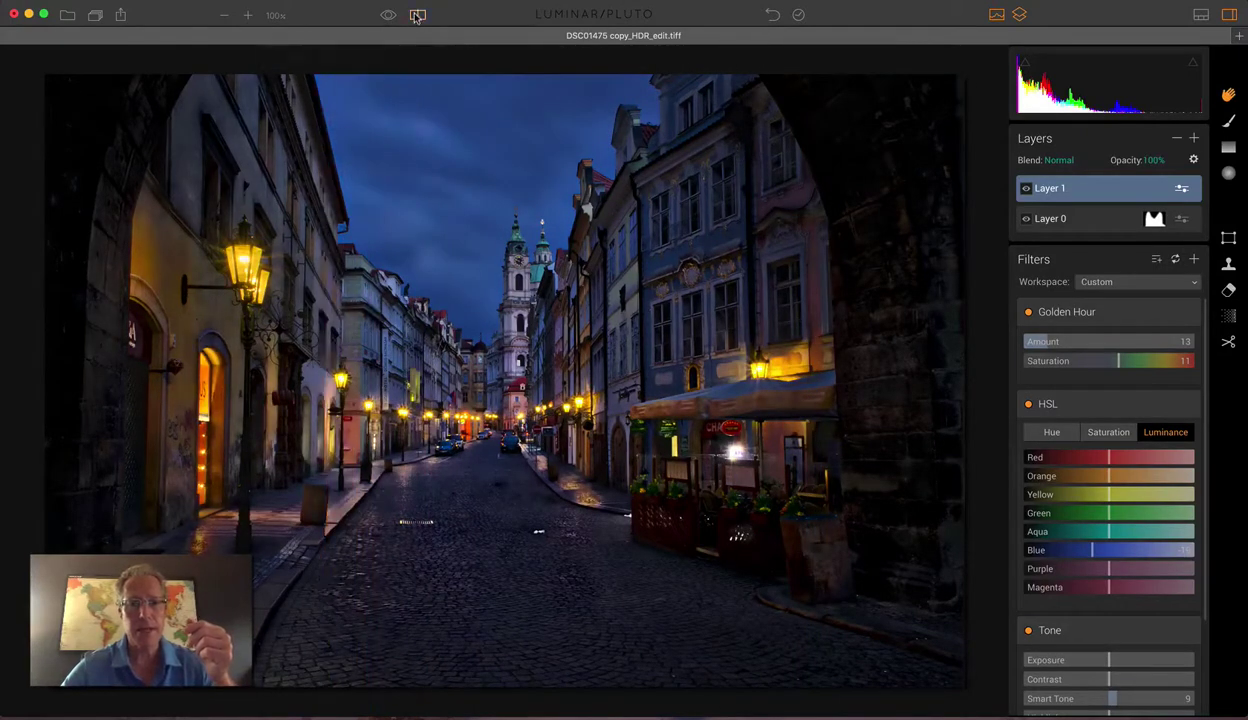